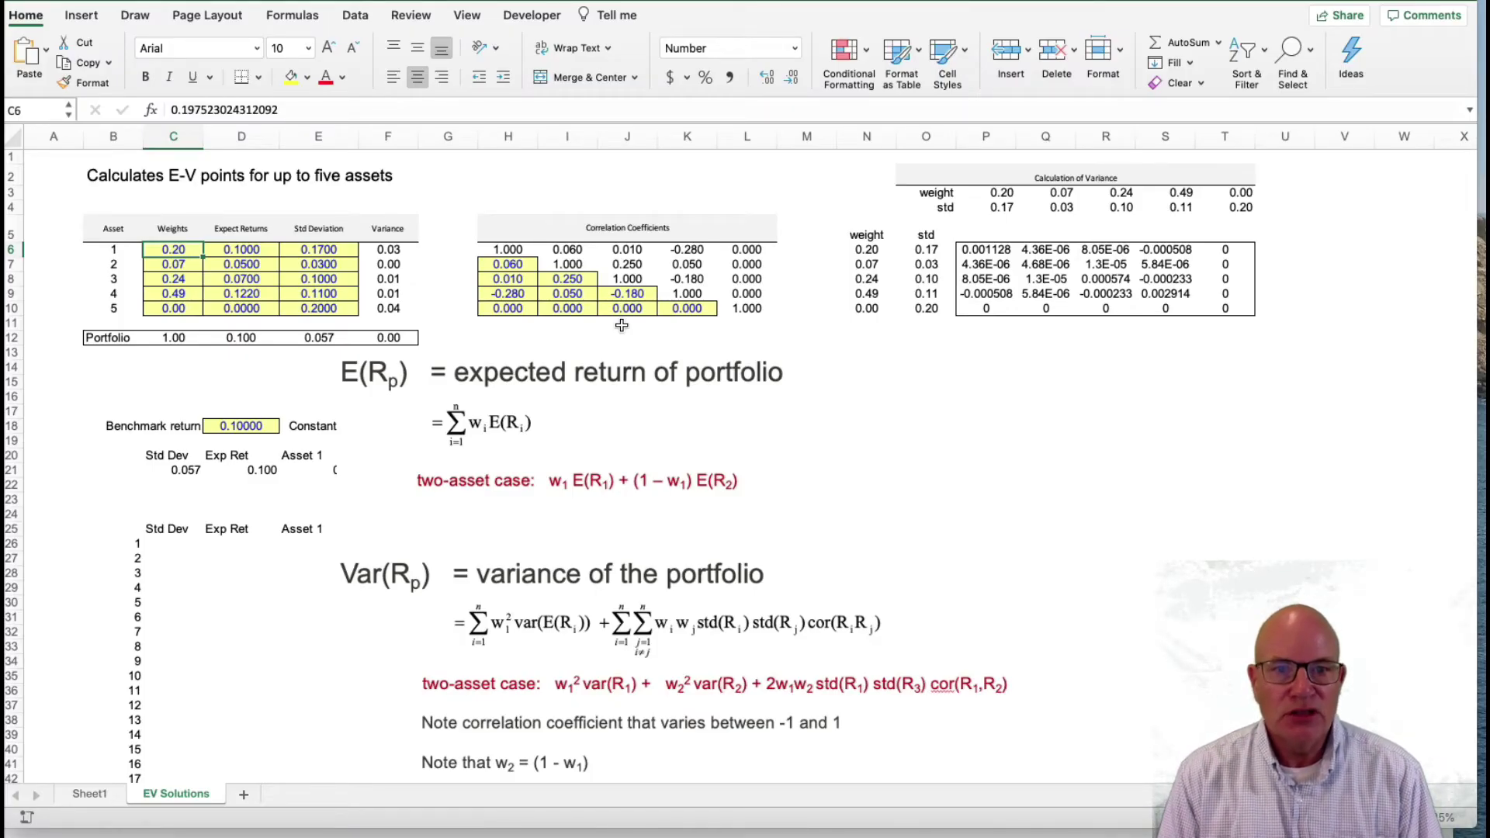
Step: Drag the portfolio equations picture slightly up and right so it sits under the tables
mouse_move(626, 396)
left_mouse_down()
mouse_move(846, 392)
mouse_move(618, 393)
left_mouse_up()
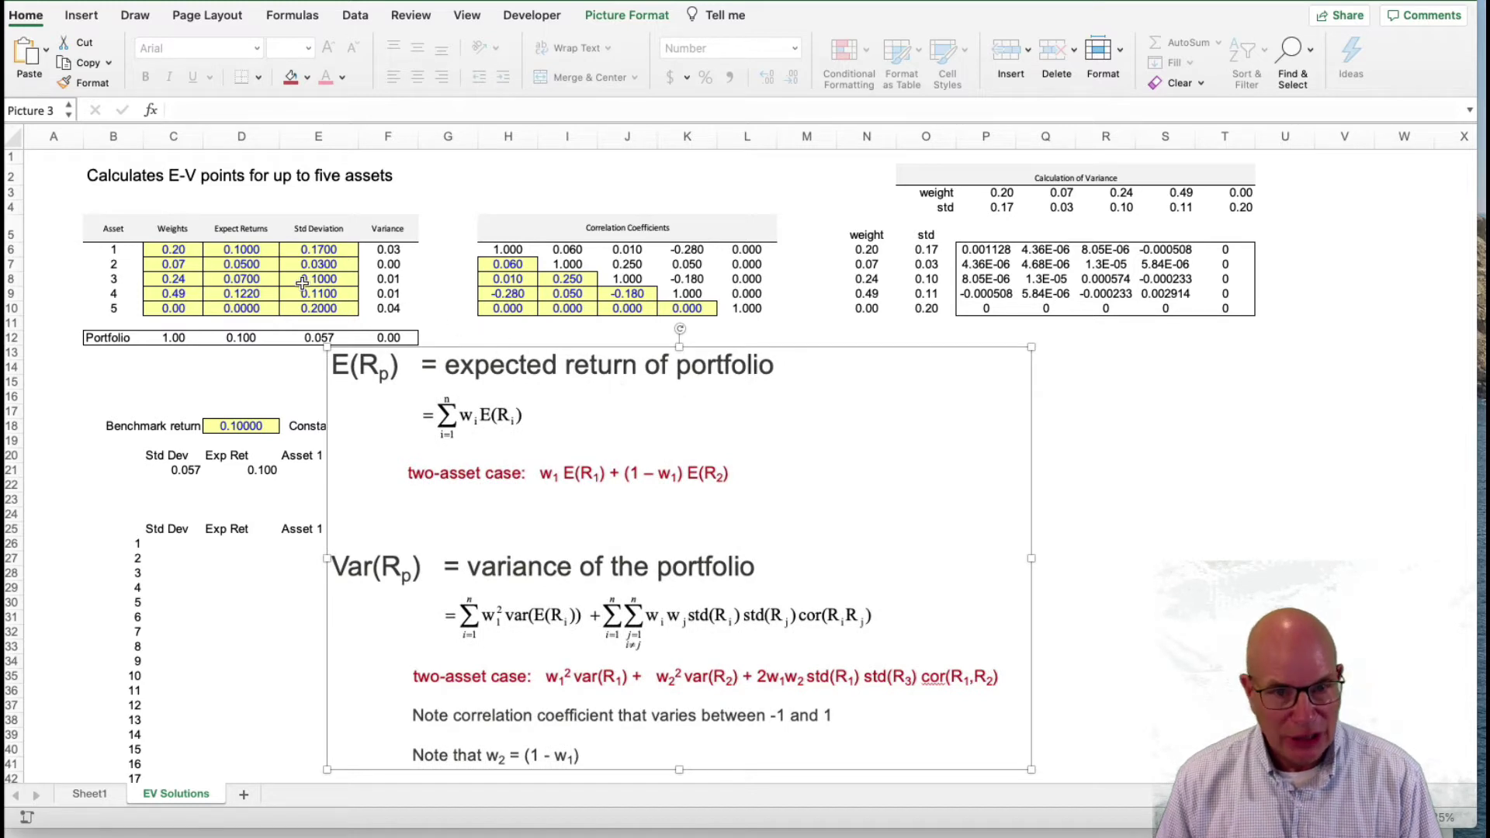
left_click(264, 382)
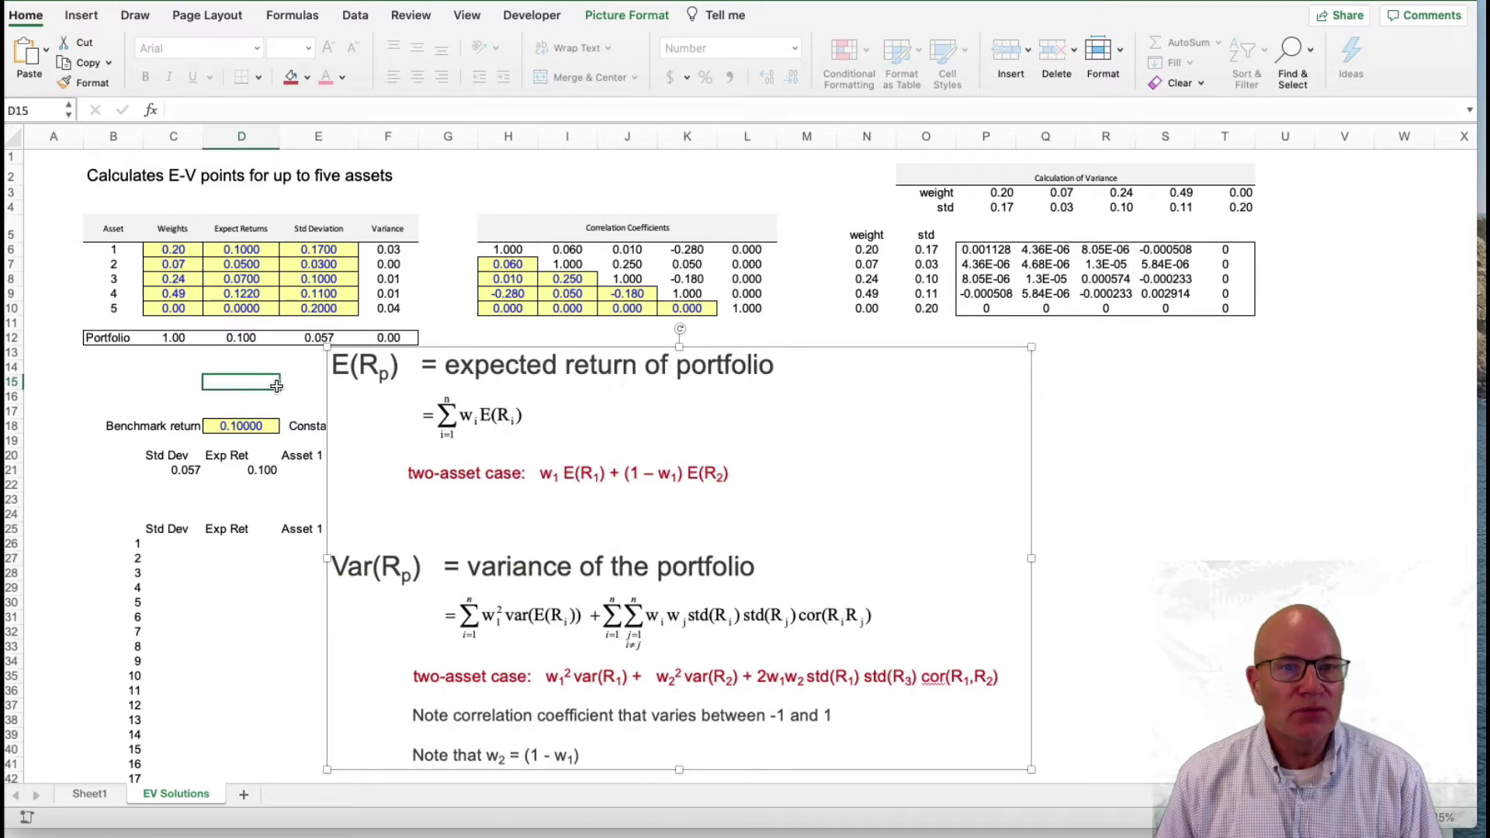
left_click(238, 239)
key("Down")
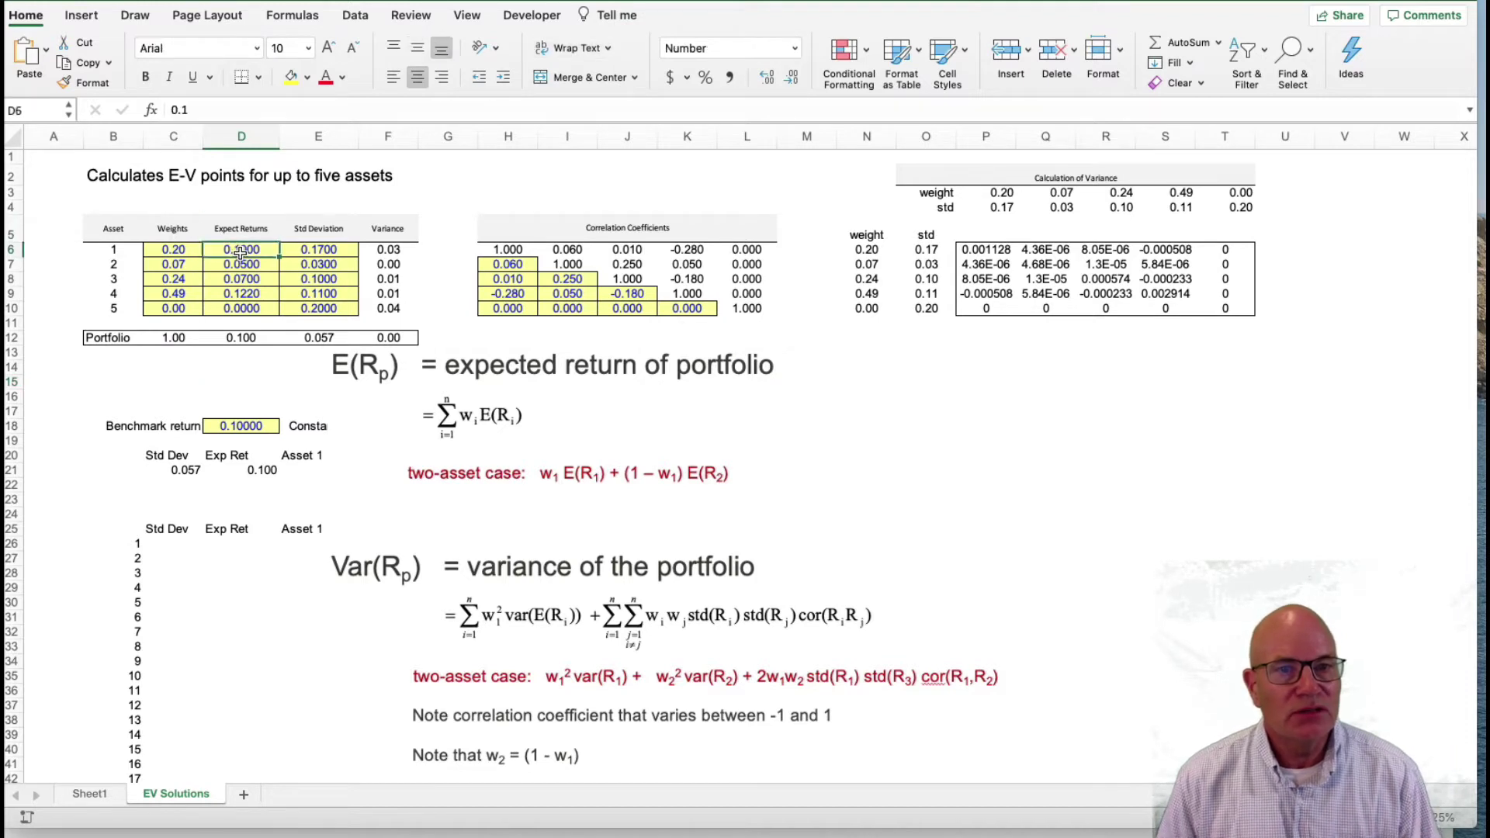
key("Left")
key("Left")
key("Right")
key("shift+Down")
key("shift+Down")
key("shift+Down")
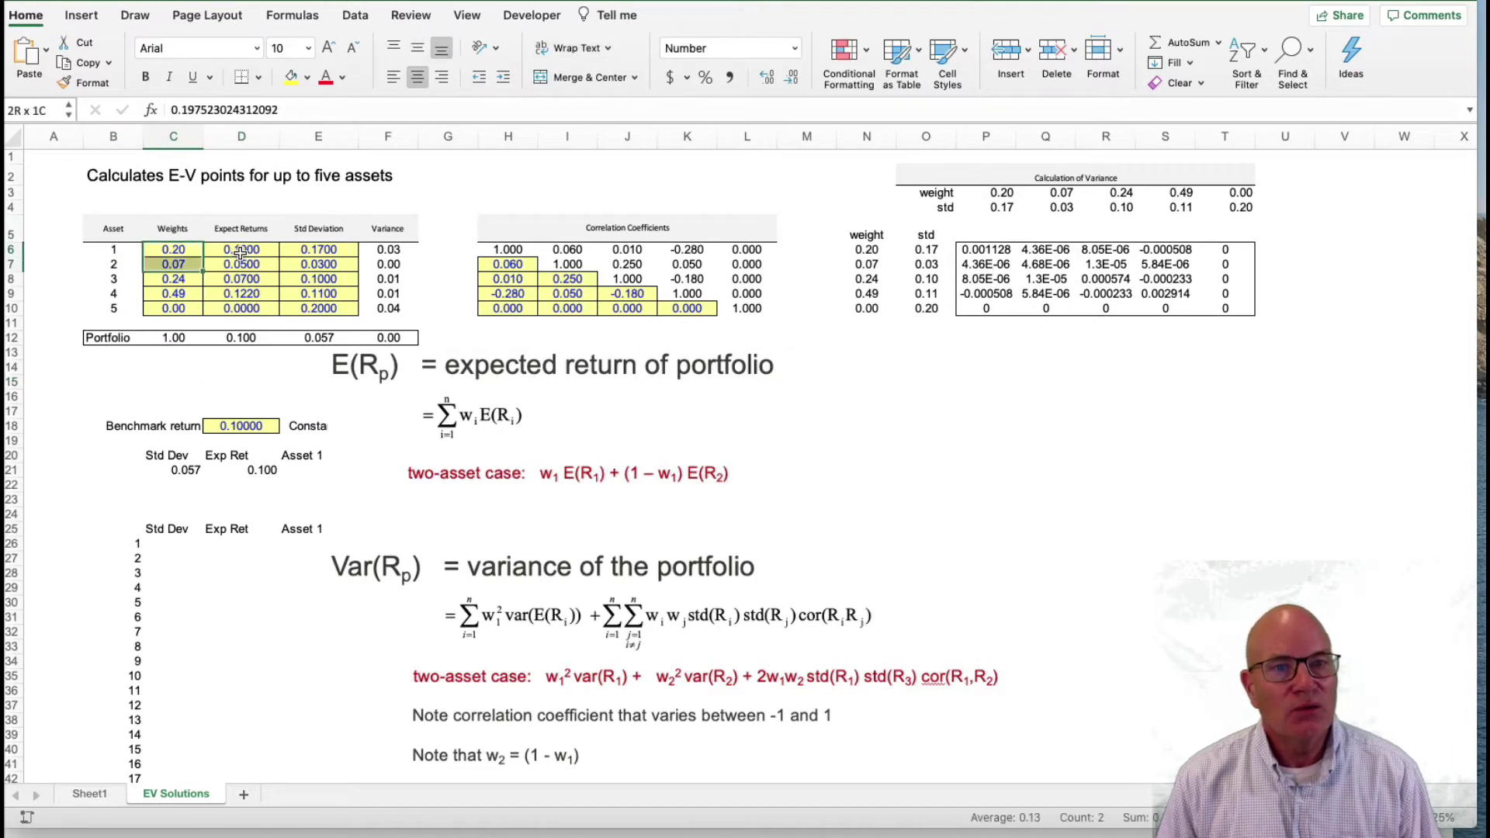
key("Right")
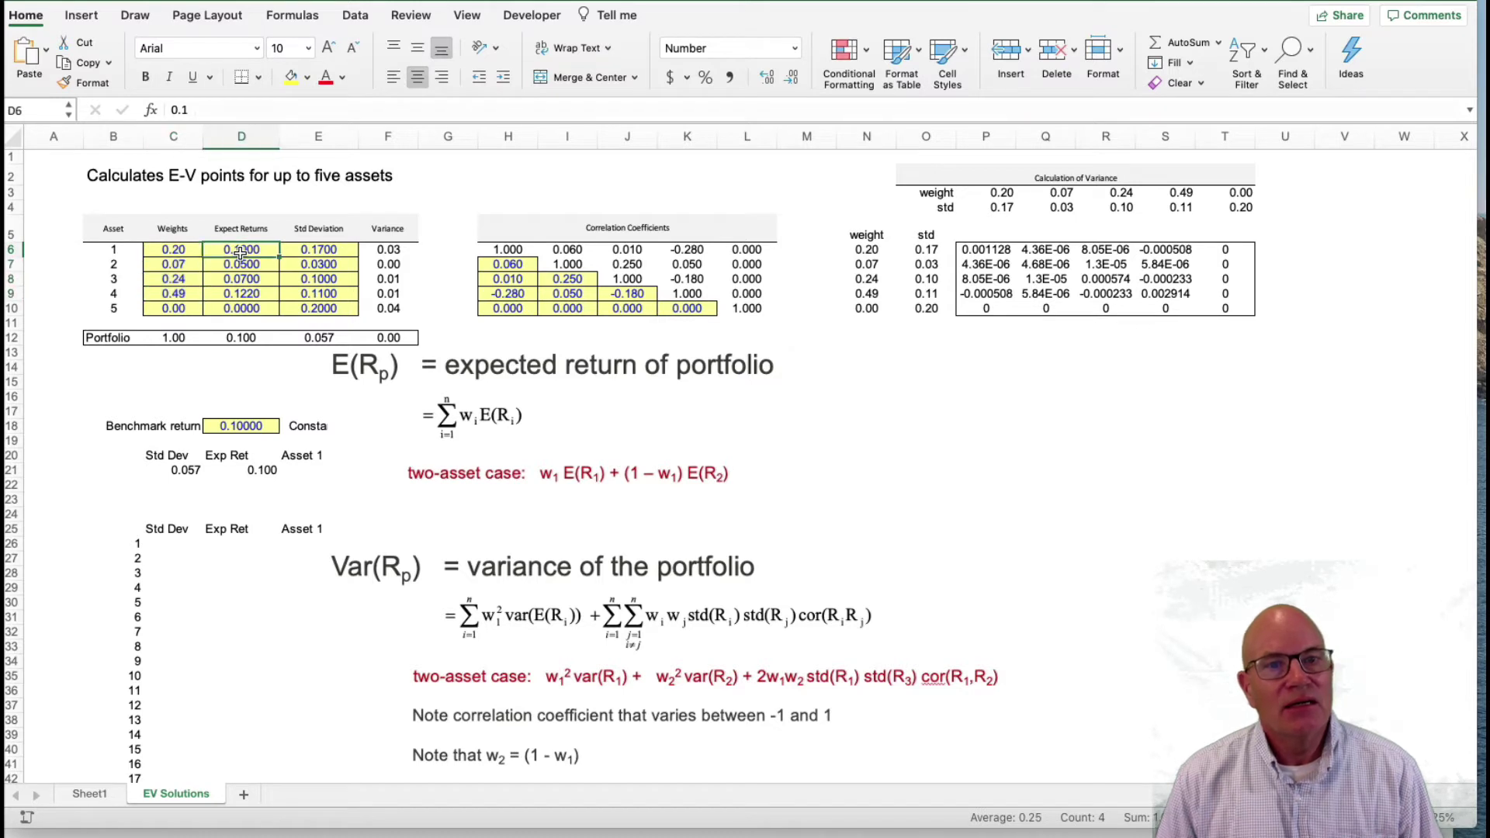
key("shift+Down")
key("shift+Down")
key("shift+Down")
key("Right")
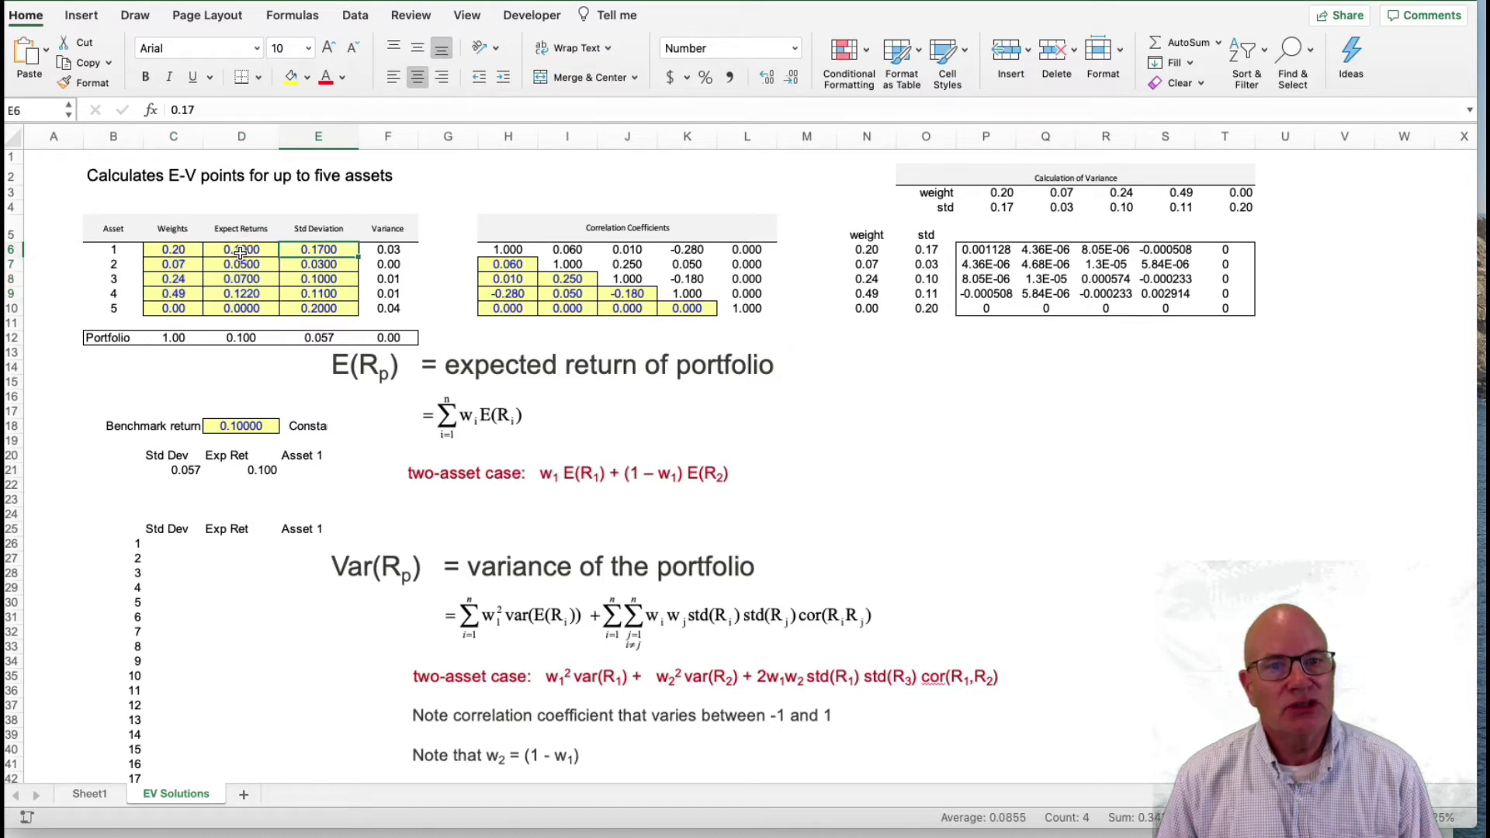
key("shift+Down")
key("shift+Down")
key("shift+Down")
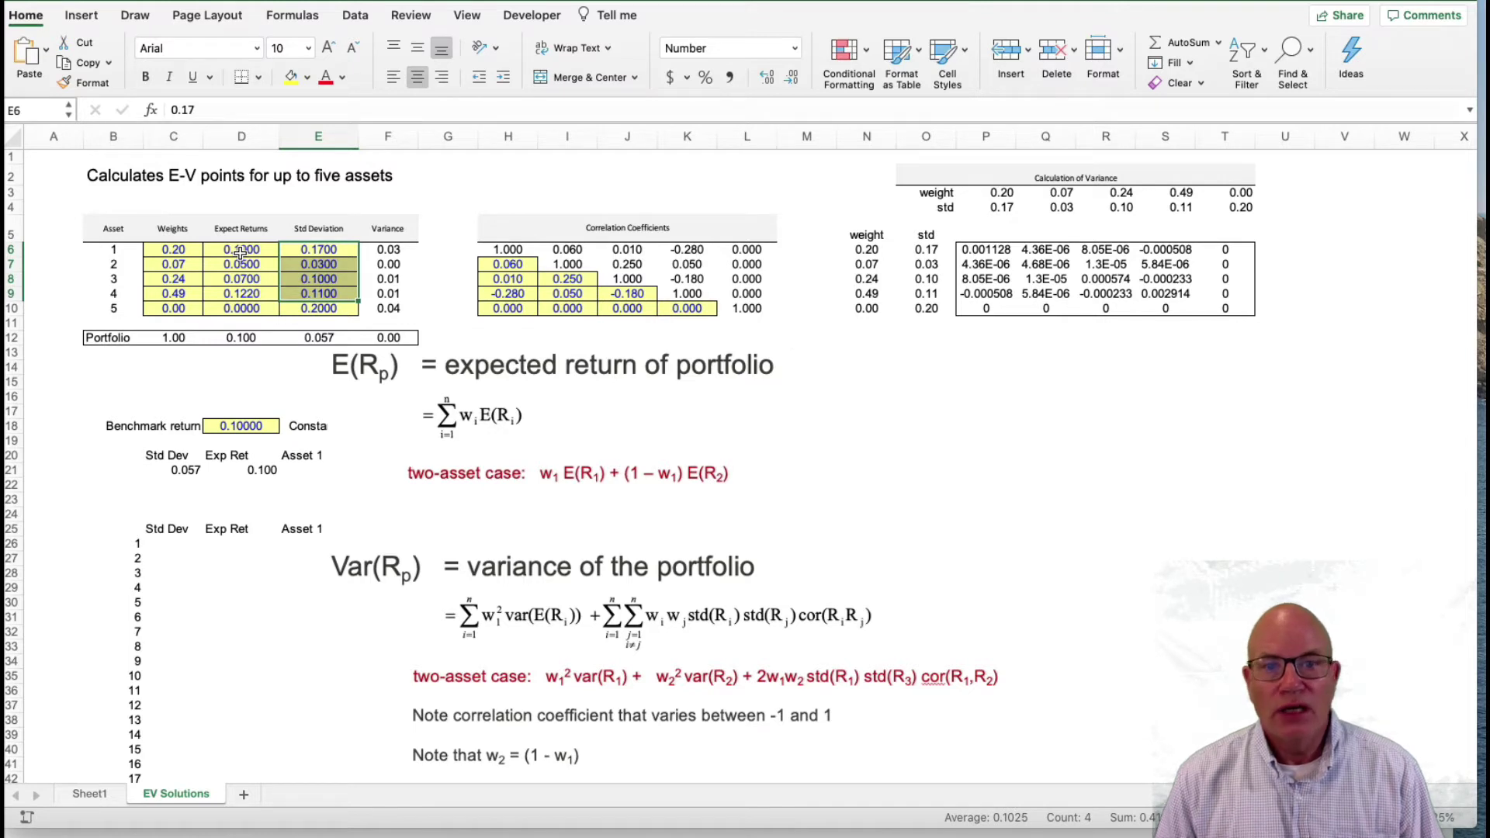
left_click(241, 252)
key("Left")
key("Left")
key("Down")
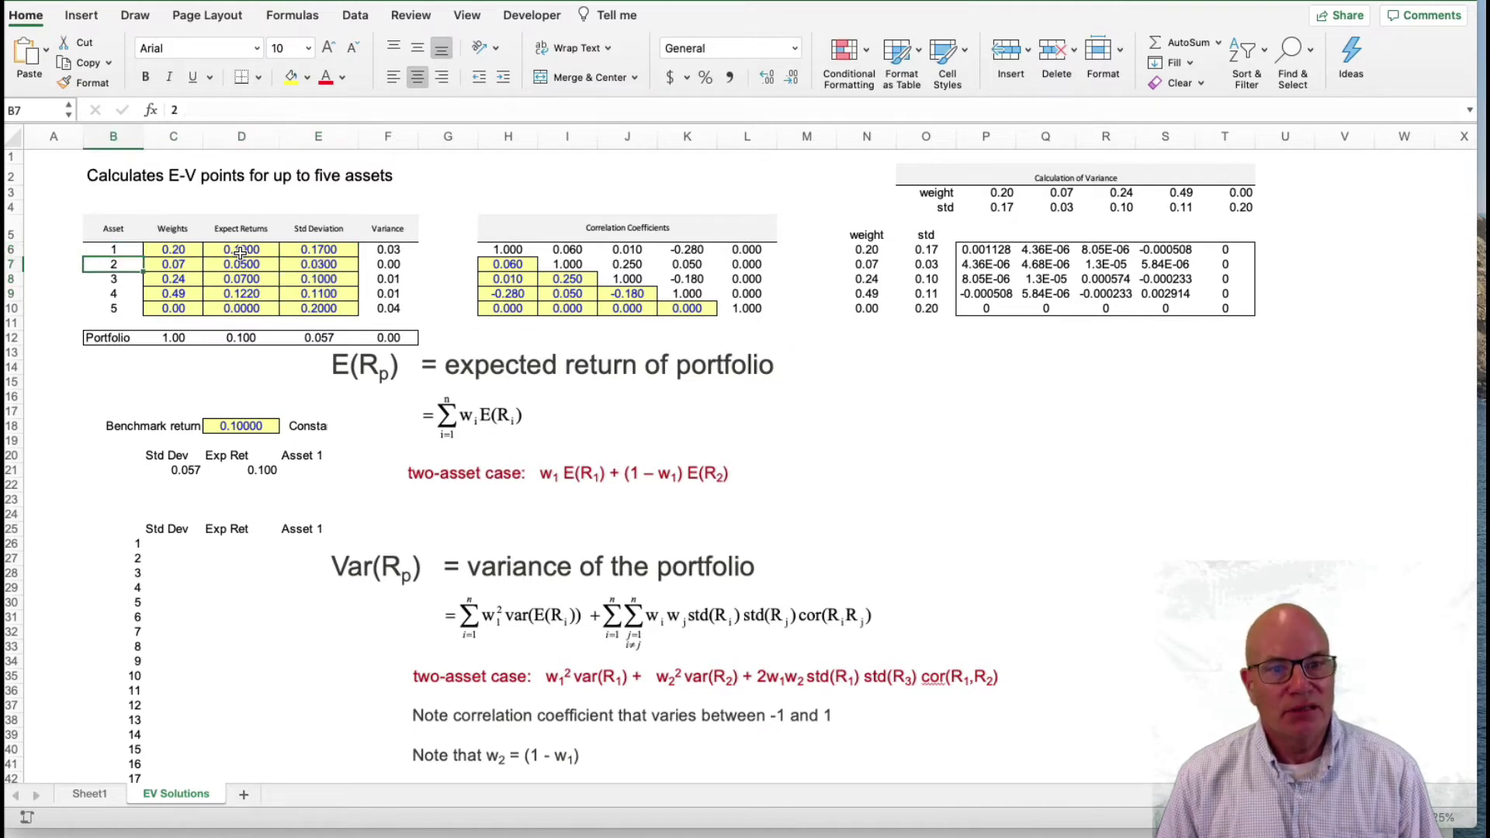
key("Down")
key("Down")
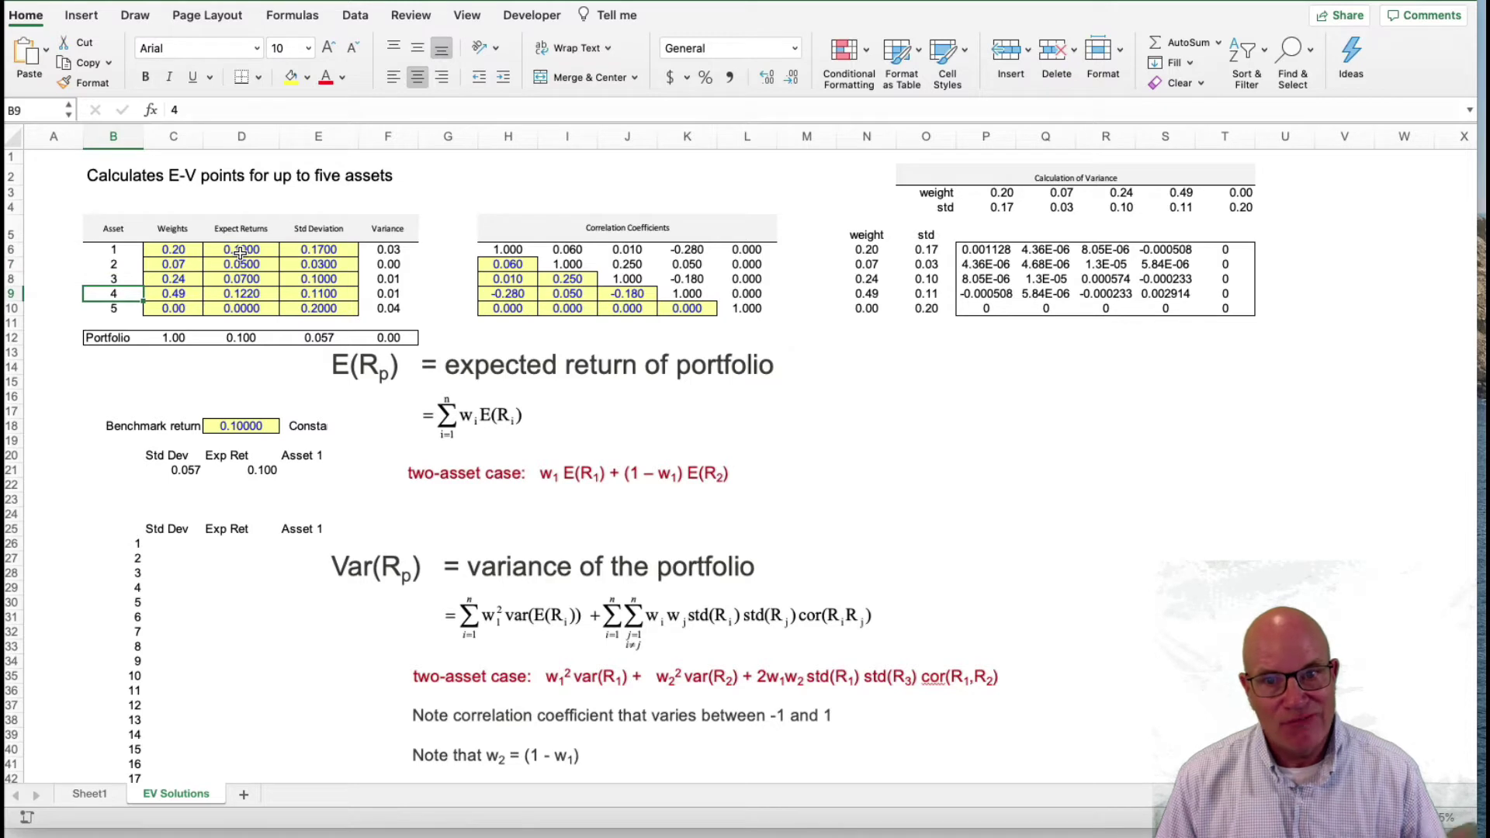
key("Down")
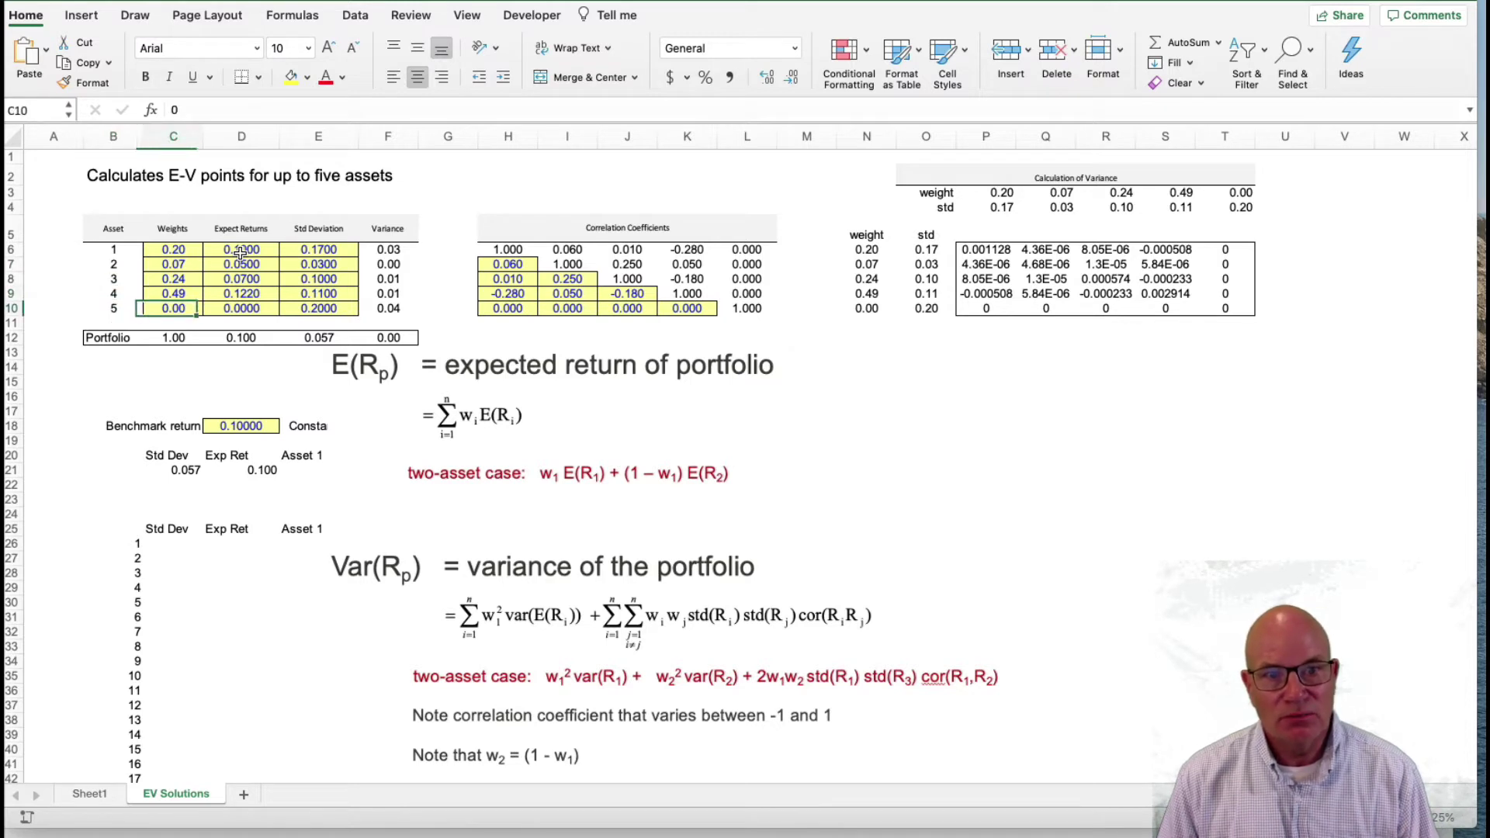
key("Right")
key("Up")
key("Up")
key("Up")
key("Up")
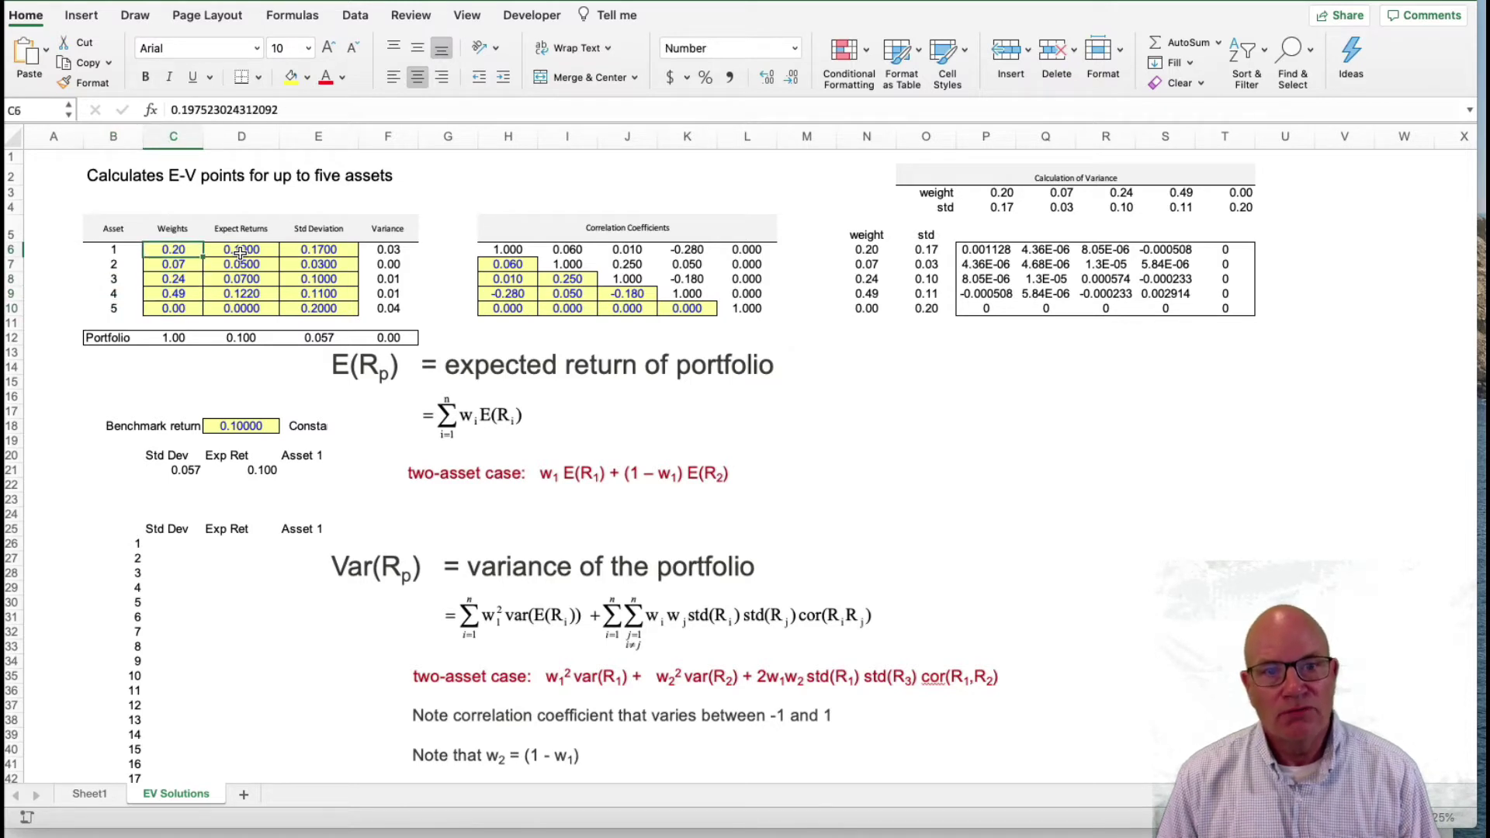
key("Right")
key("Right")
key("Right")
key("Right")
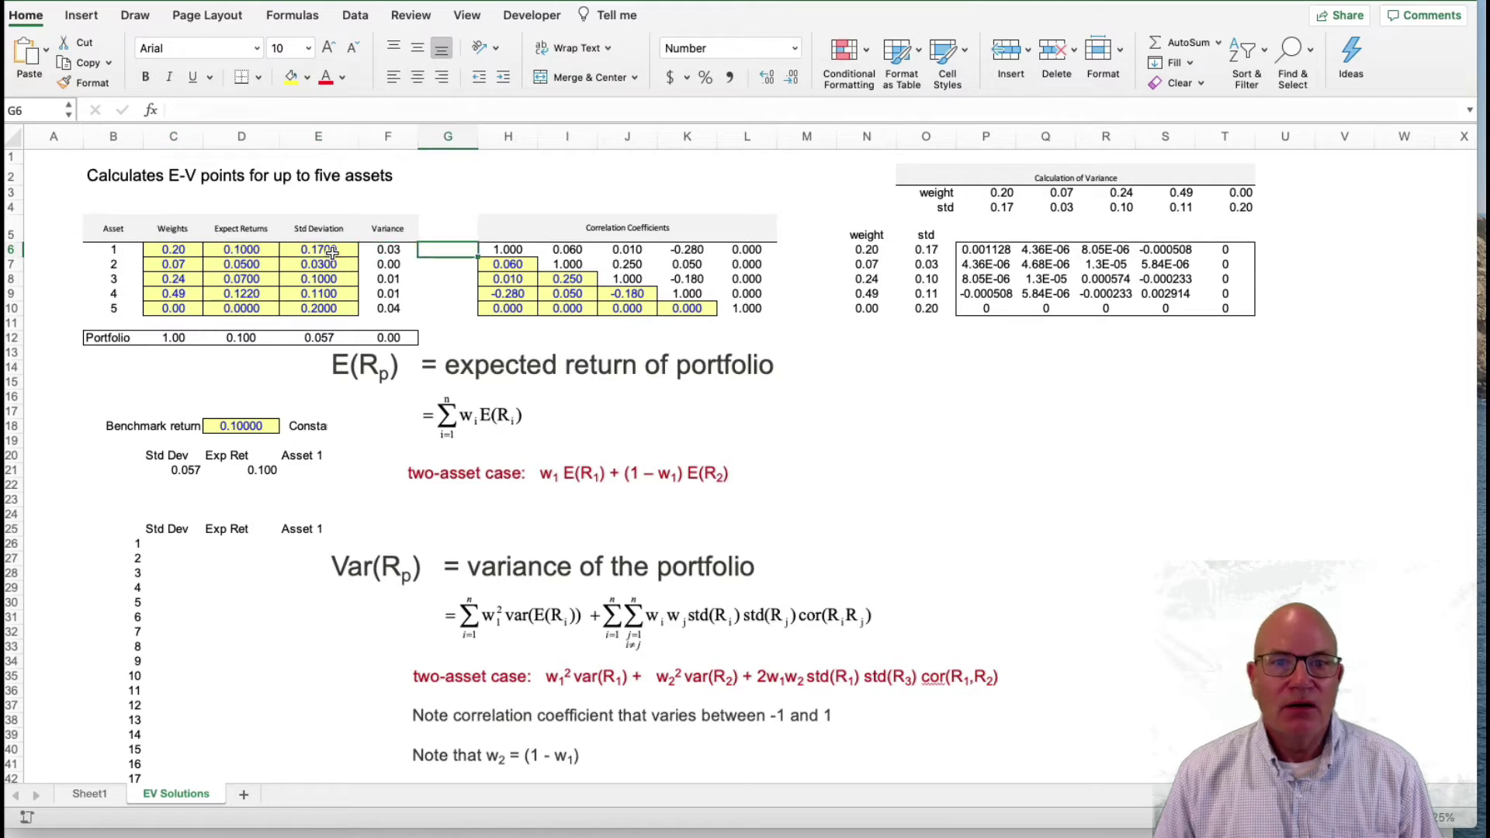
left_click(536, 270)
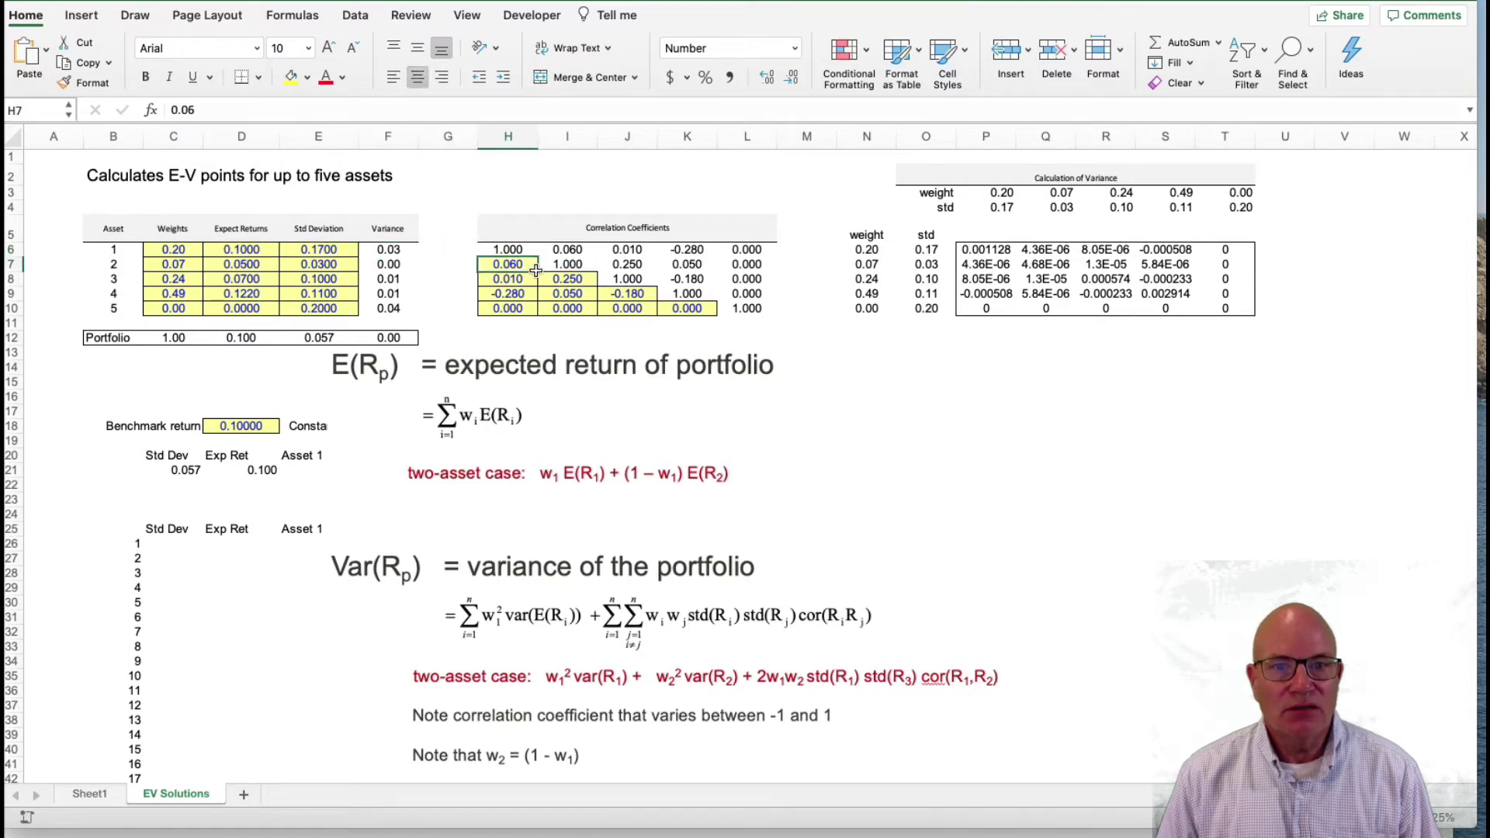
key("Down")
key("Down")
key("Right")
key("Right")
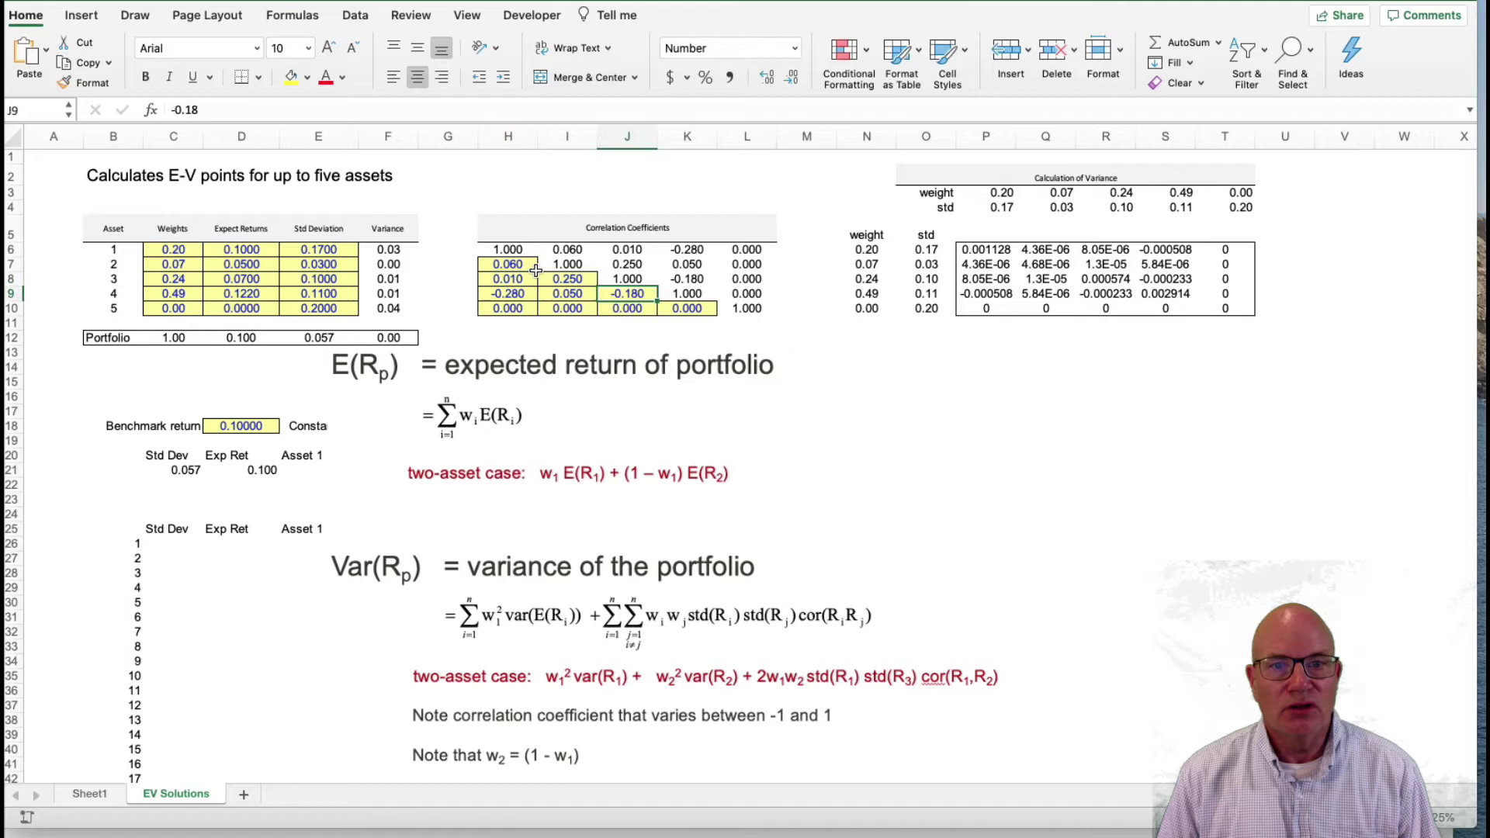
key("Up")
key("Up")
key("Left")
key("Left")
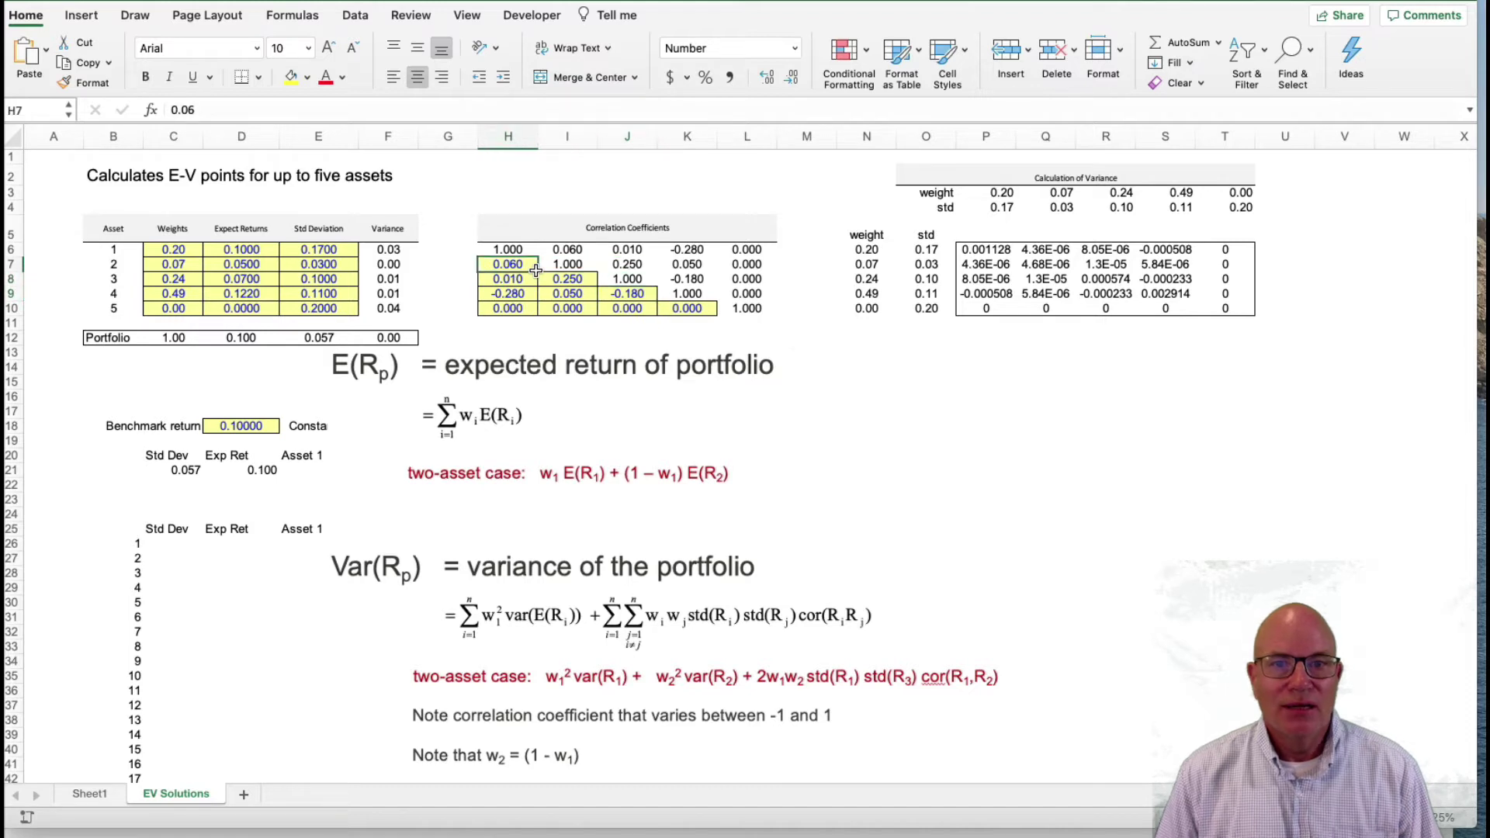
key("Down")
key("Down")
key("Up")
key("Up")
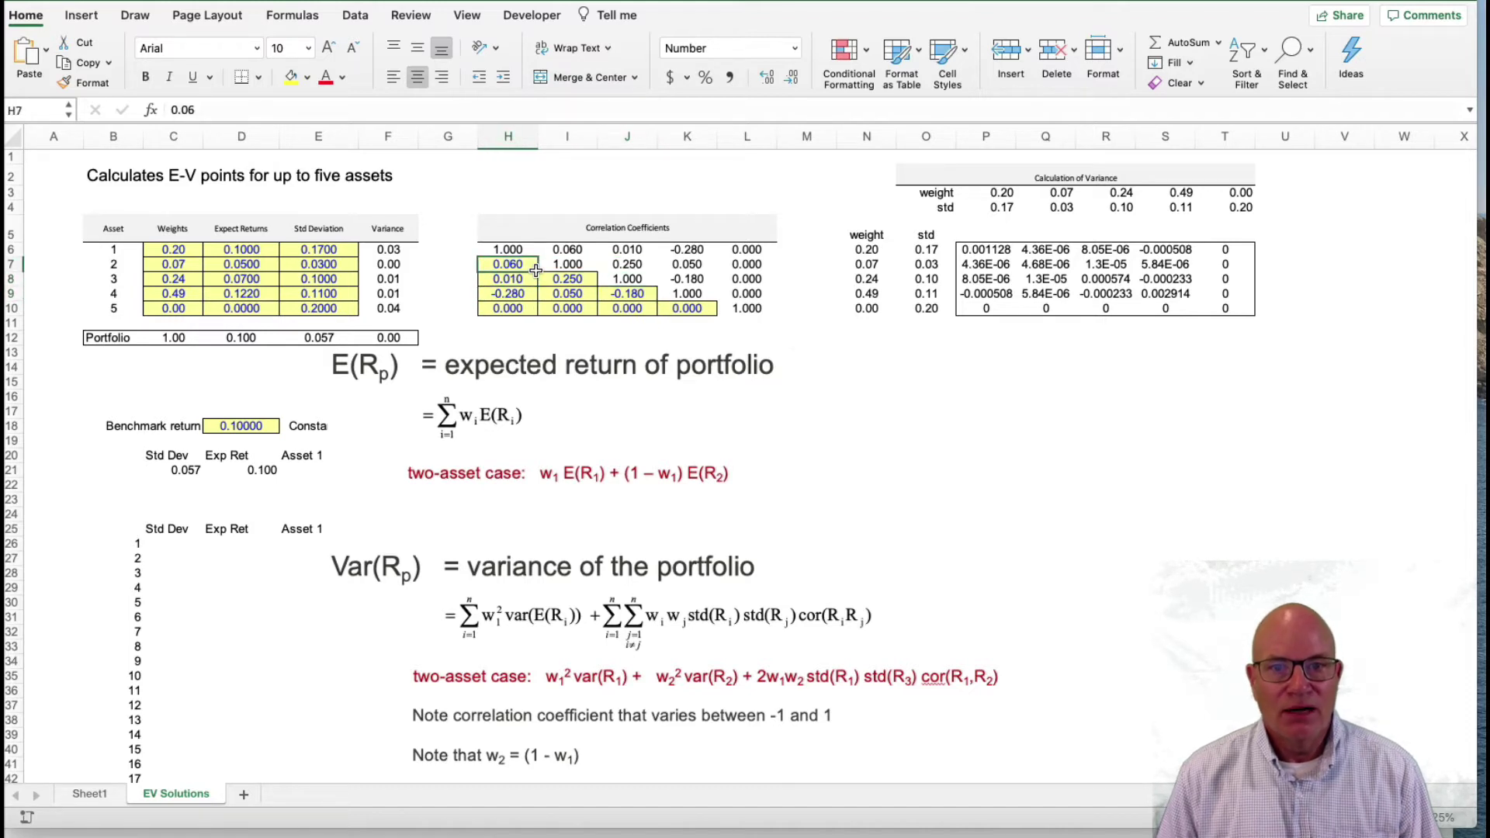
left_click(573, 249)
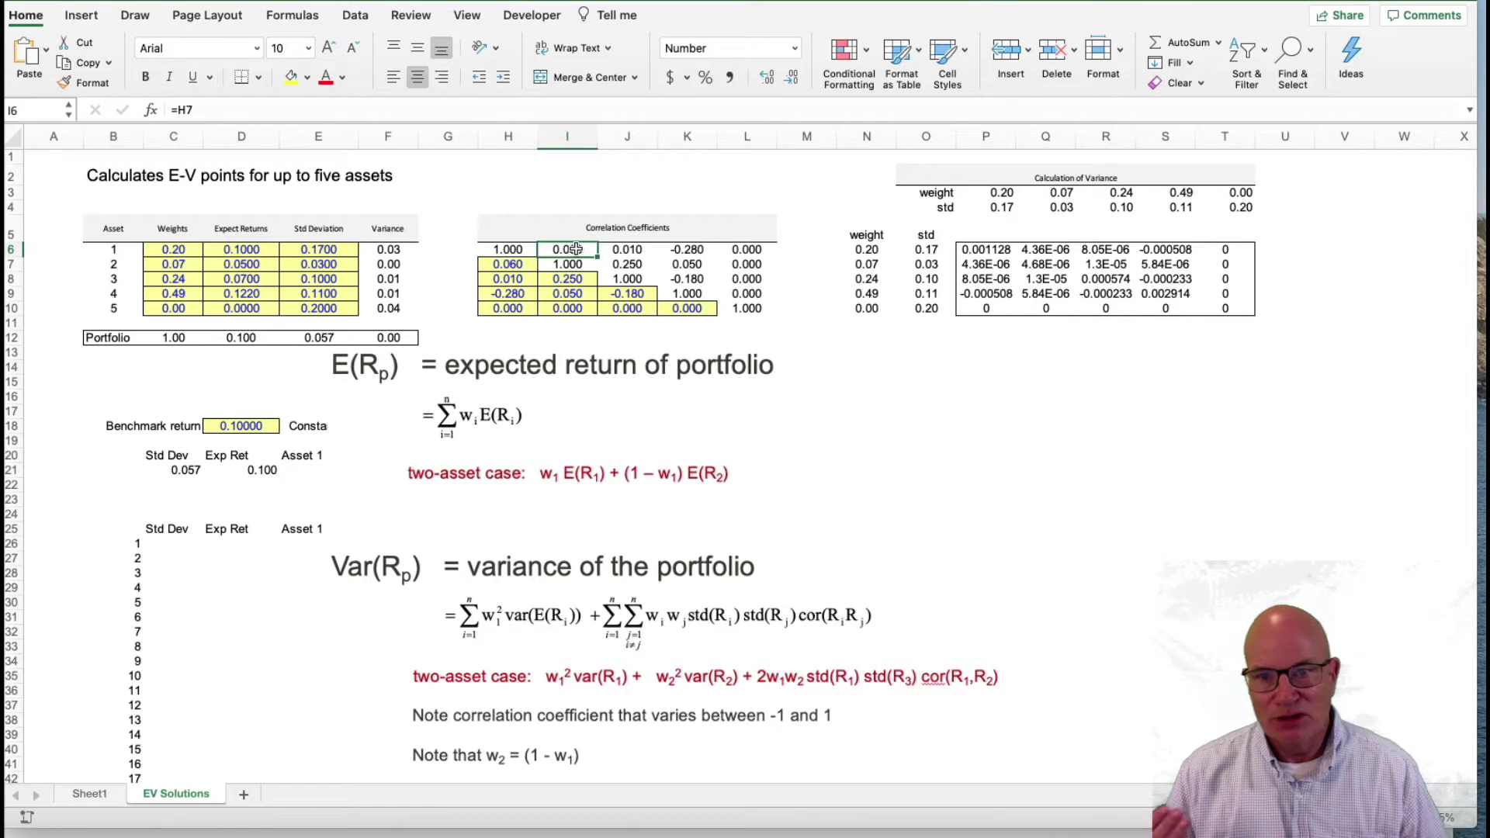
left_click(528, 267)
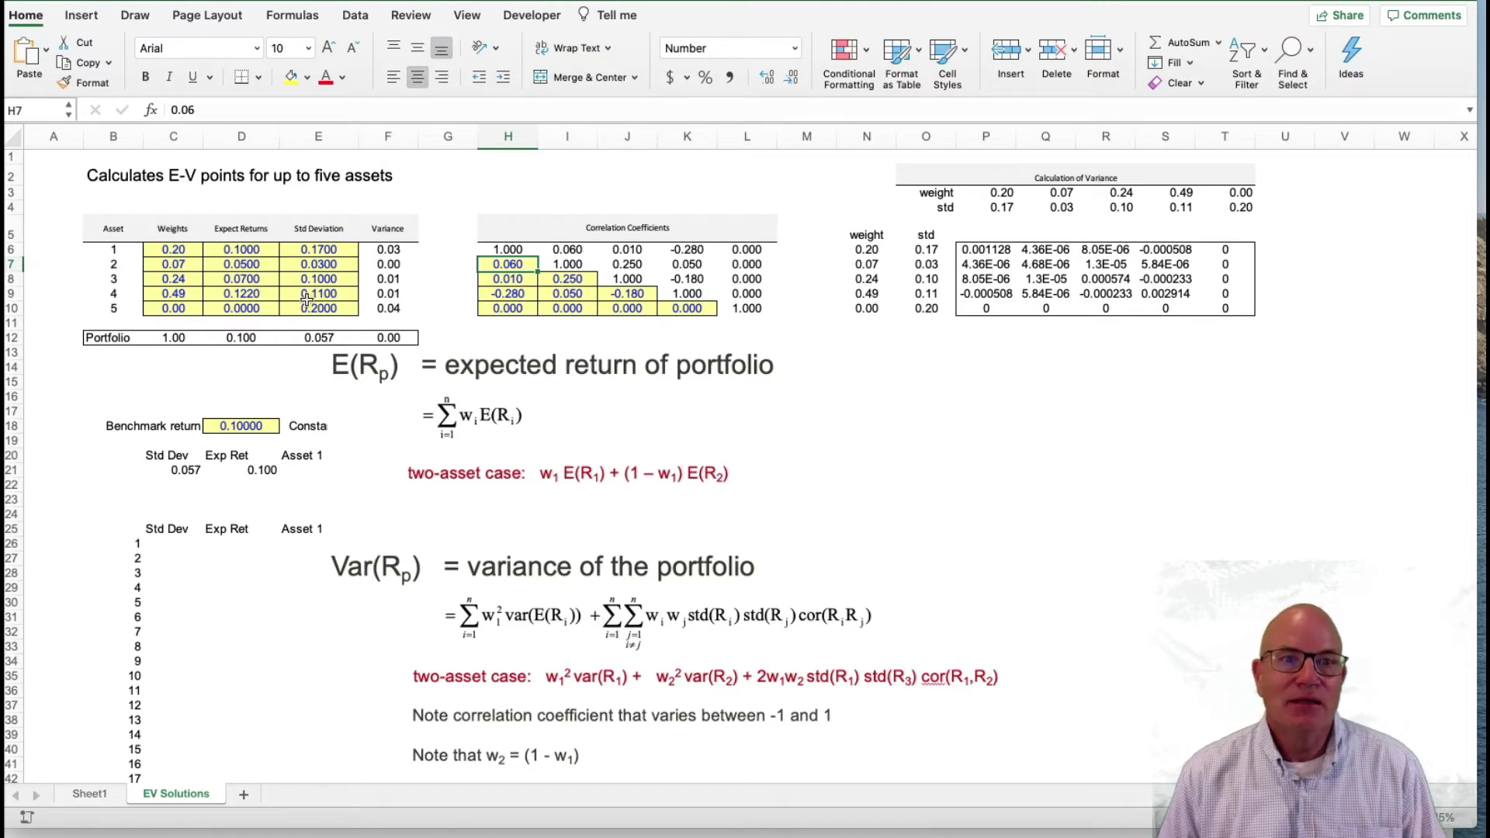
Step: Show D12's formula =C6*D6+…+C10*D10 in the formula bar with its weight and return cells highlighted
left_click(584, 457)
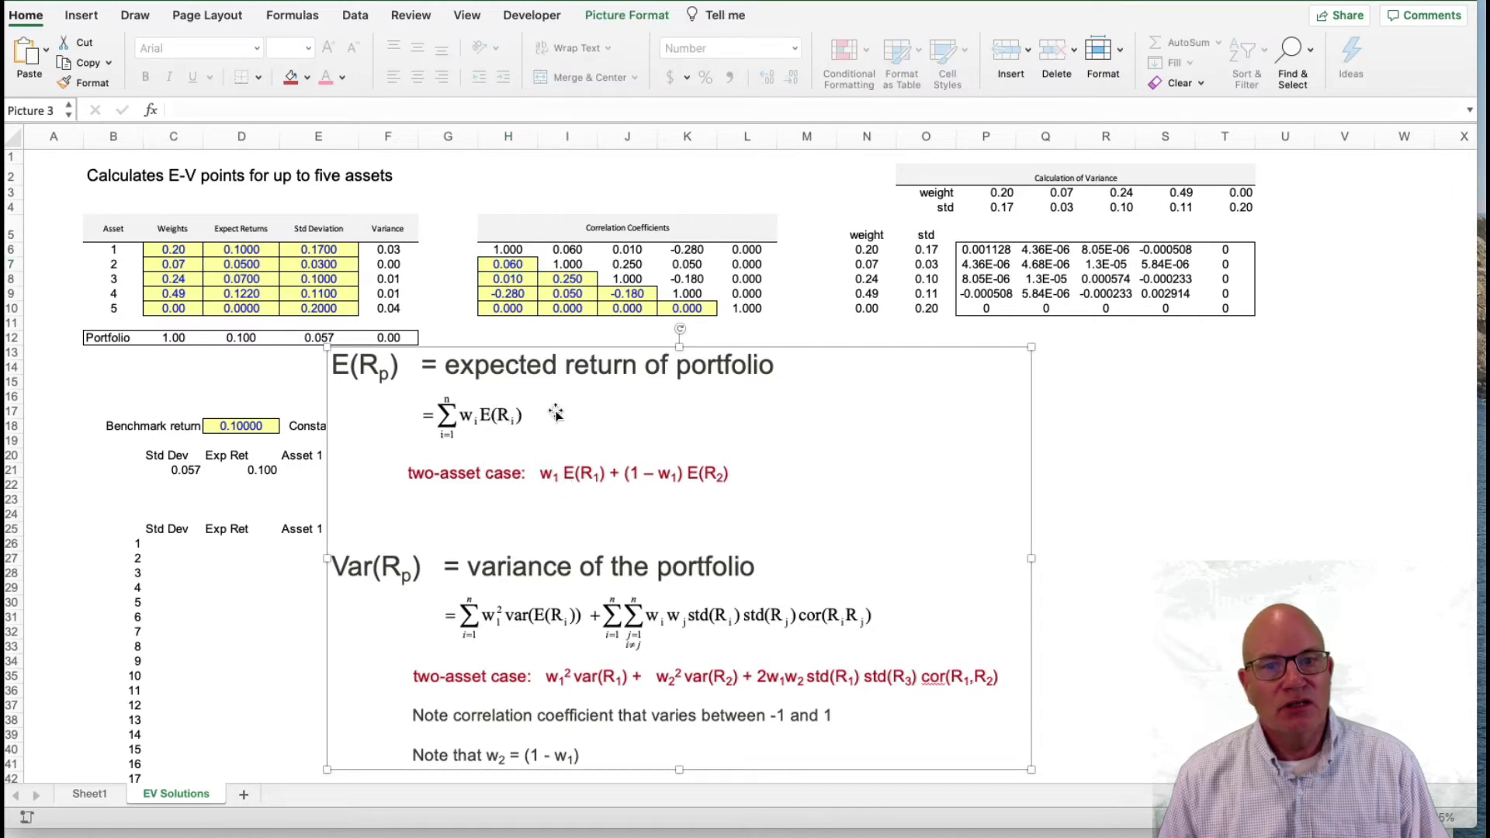
left_click(276, 365)
left_click(259, 340)
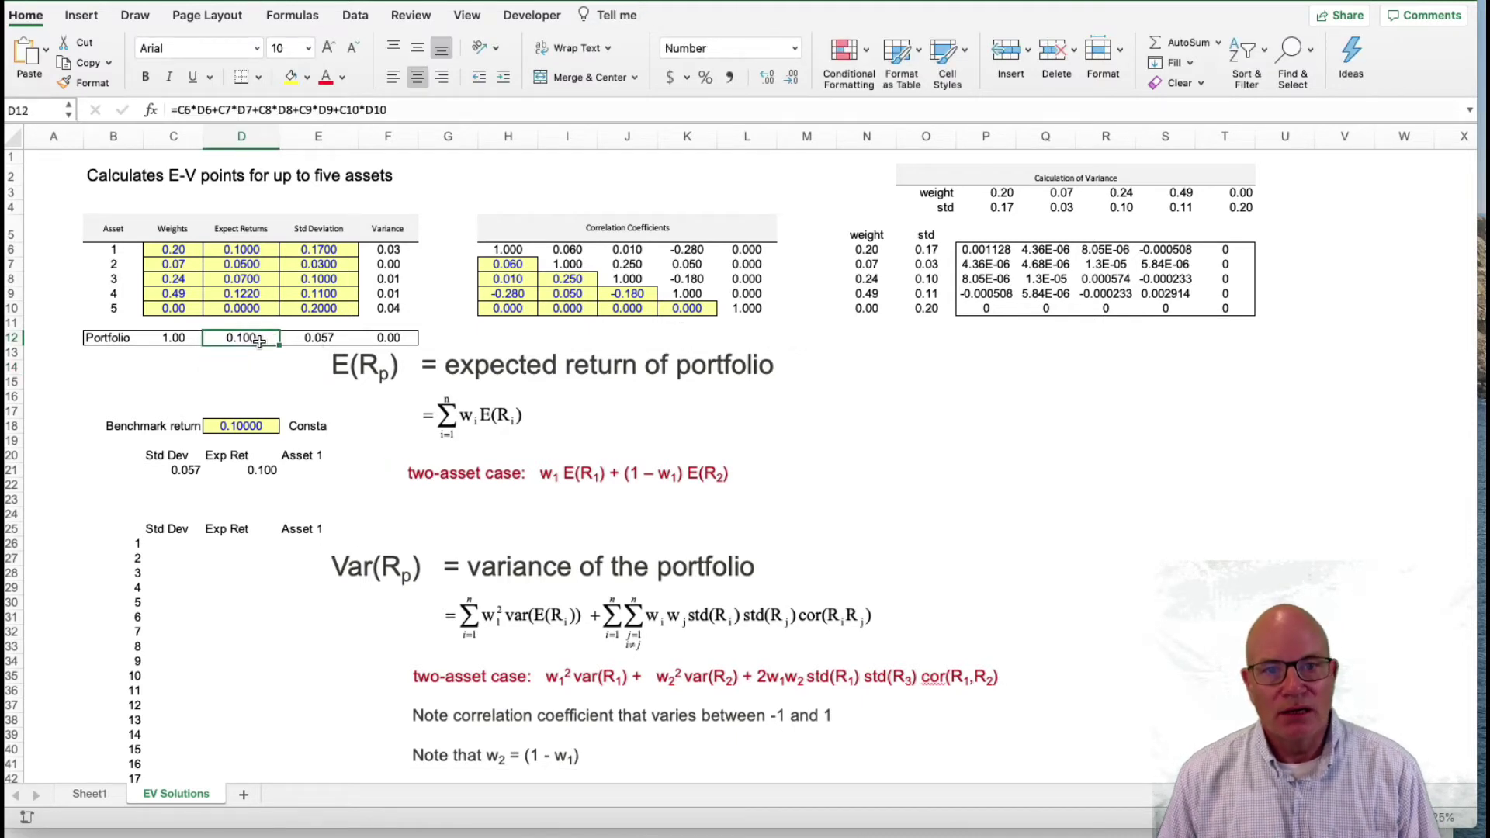
left_click(429, 110)
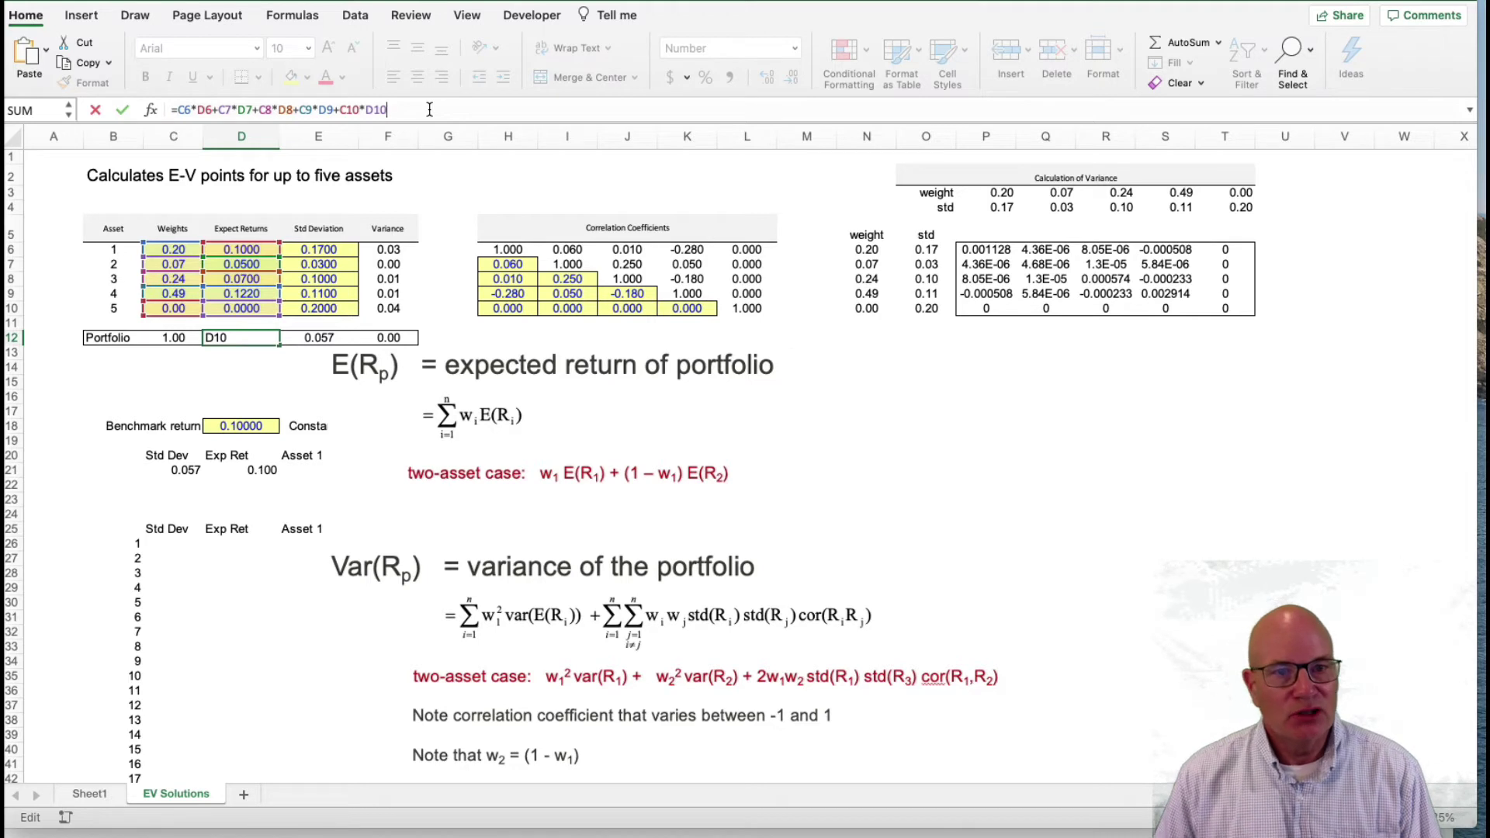
Step: Enter weights 0 for assets 4, 3, 2 and 1 for asset 1, then check D12's return
left_click(184, 294)
type("0")
key("Up")
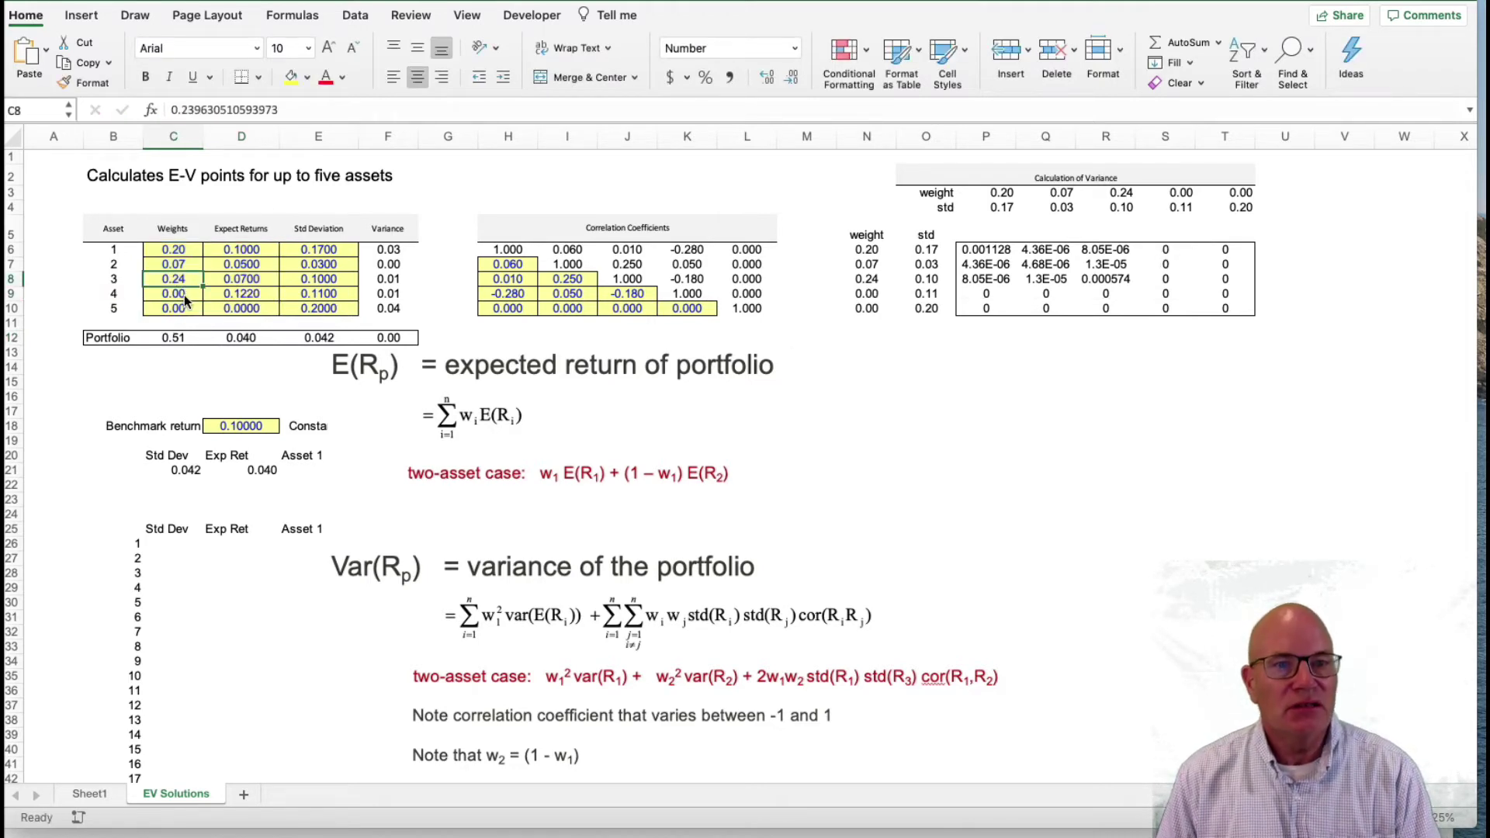
type("0")
key("Up")
type("0")
key("Up")
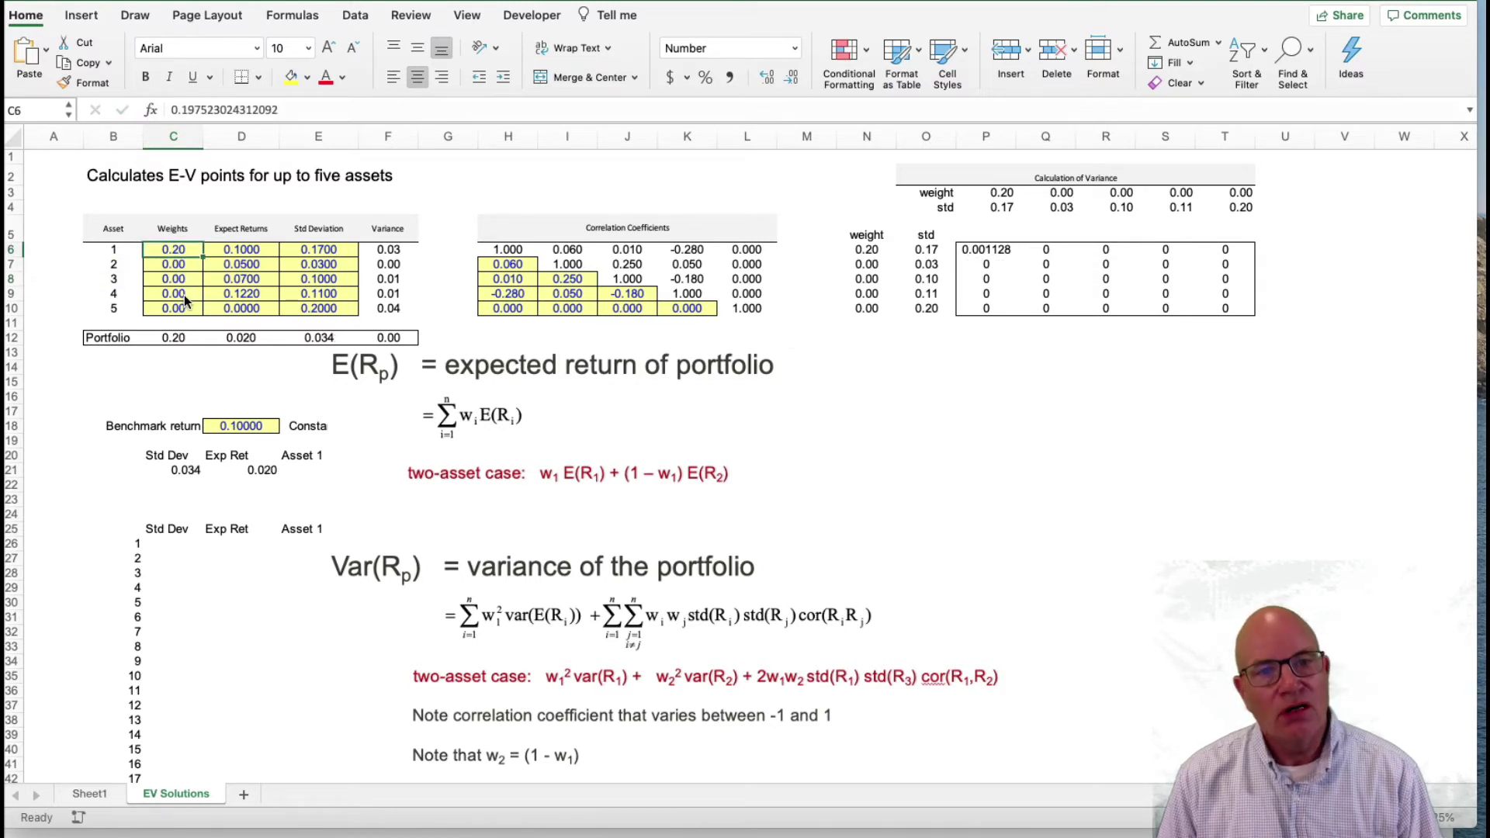
type("1")
key("Return")
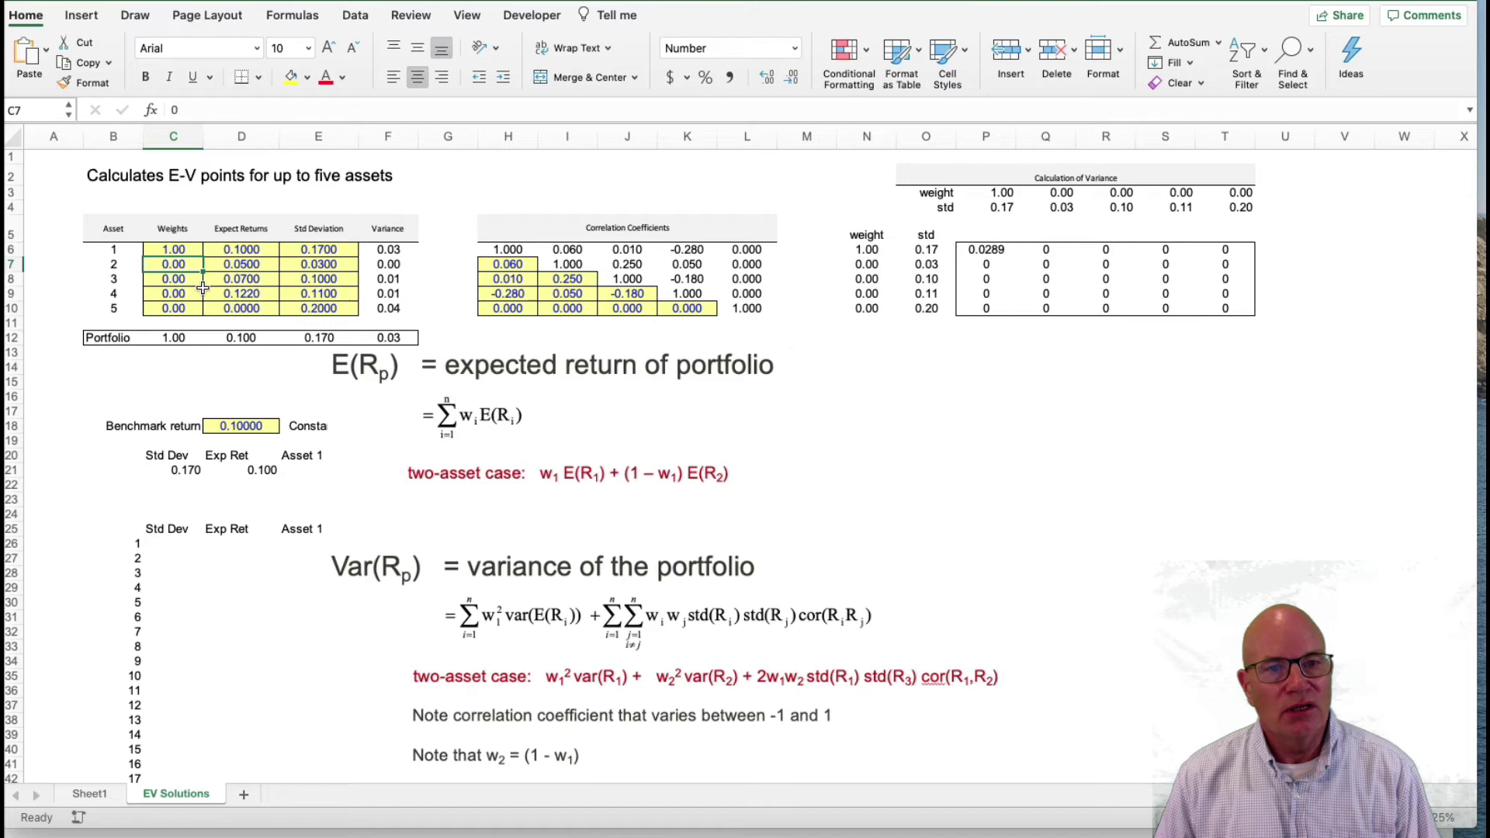
left_click(244, 338)
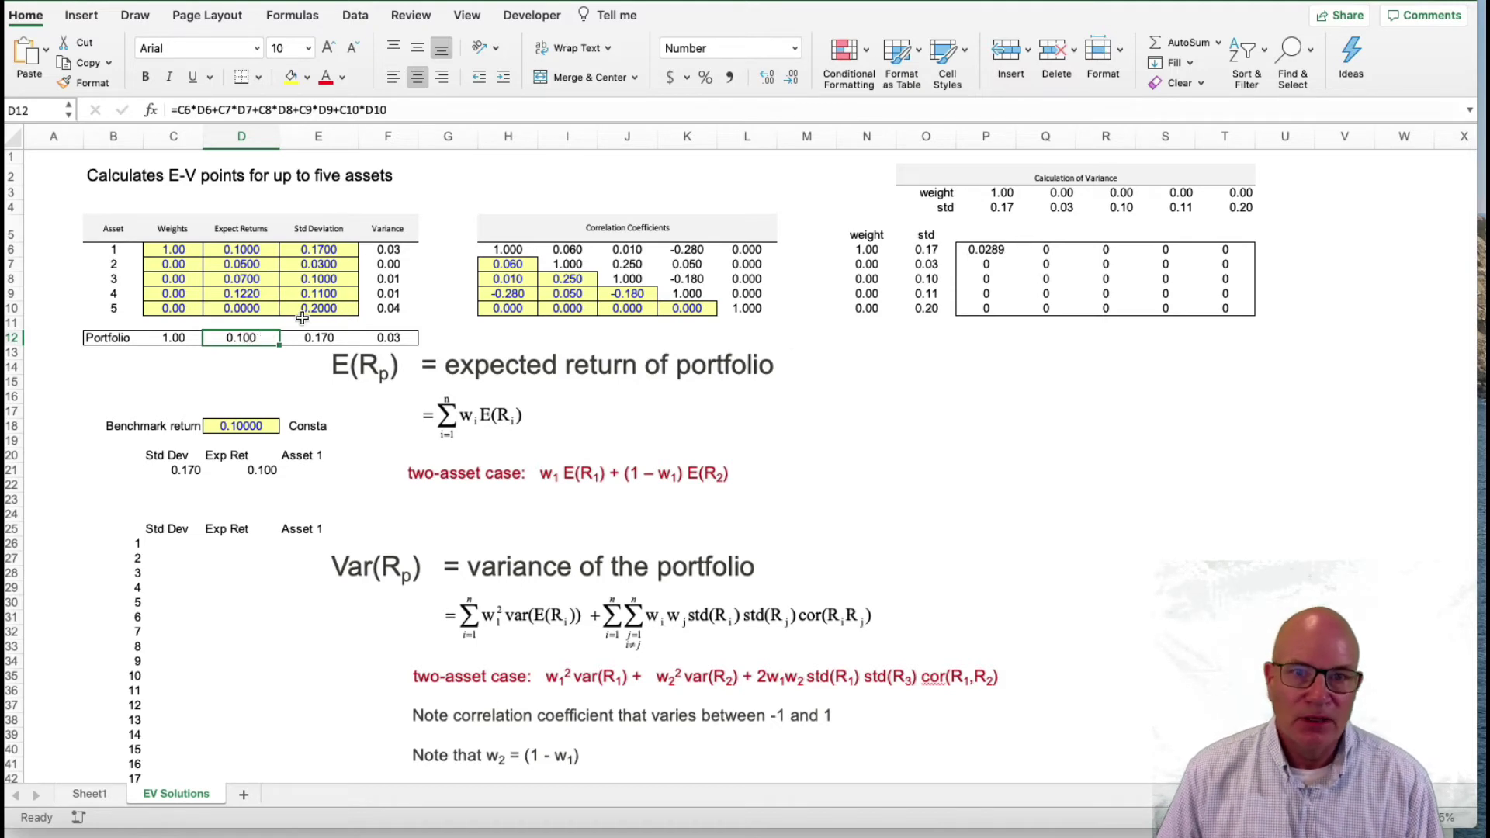
Step: Enter 0.25 as the weight in C6 through C9, then check the weight total in C12
left_click(192, 252)
type(".25")
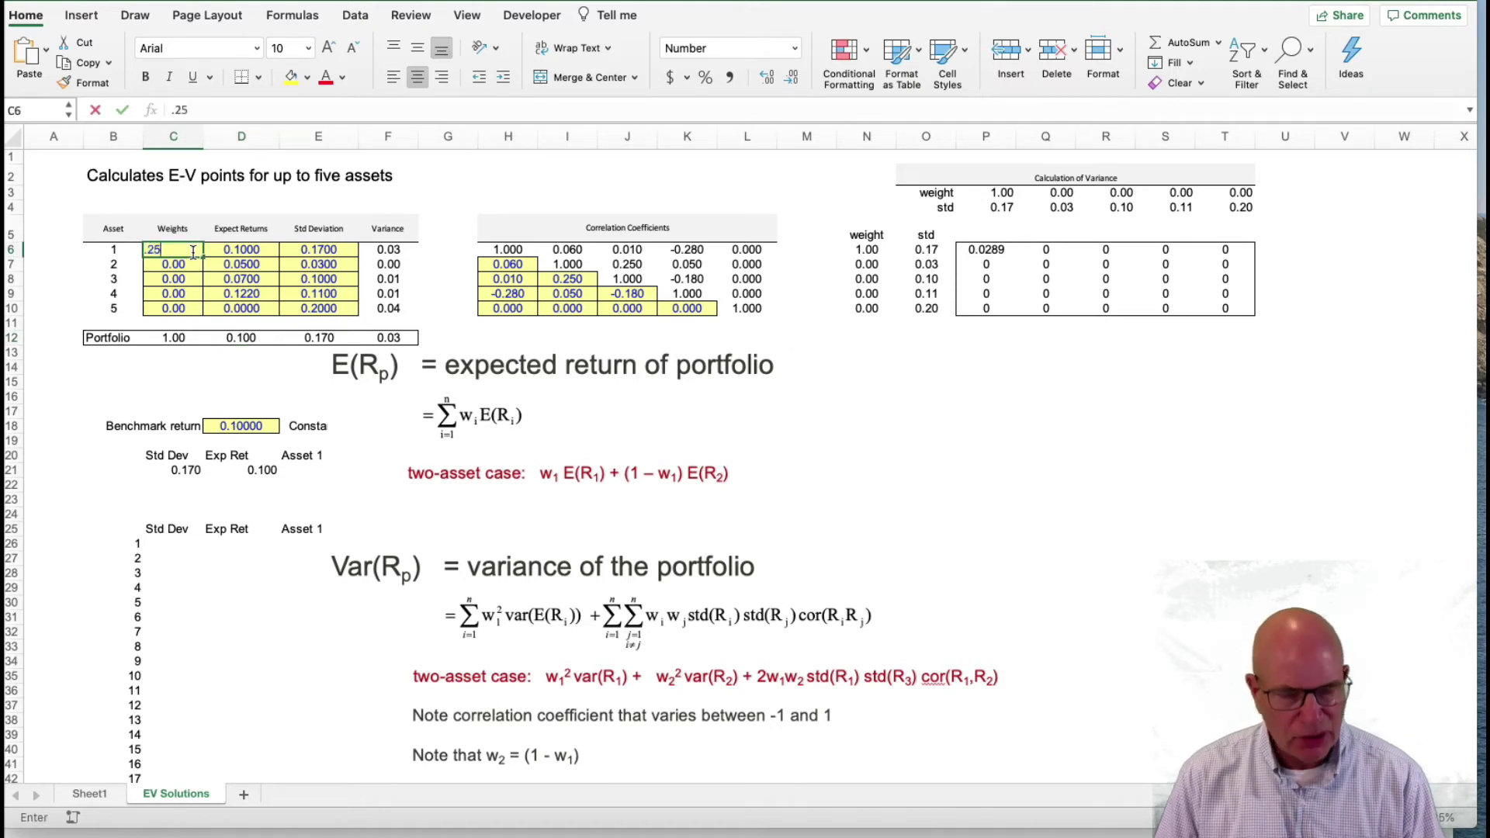
key("Return")
type(".25")
key("Return")
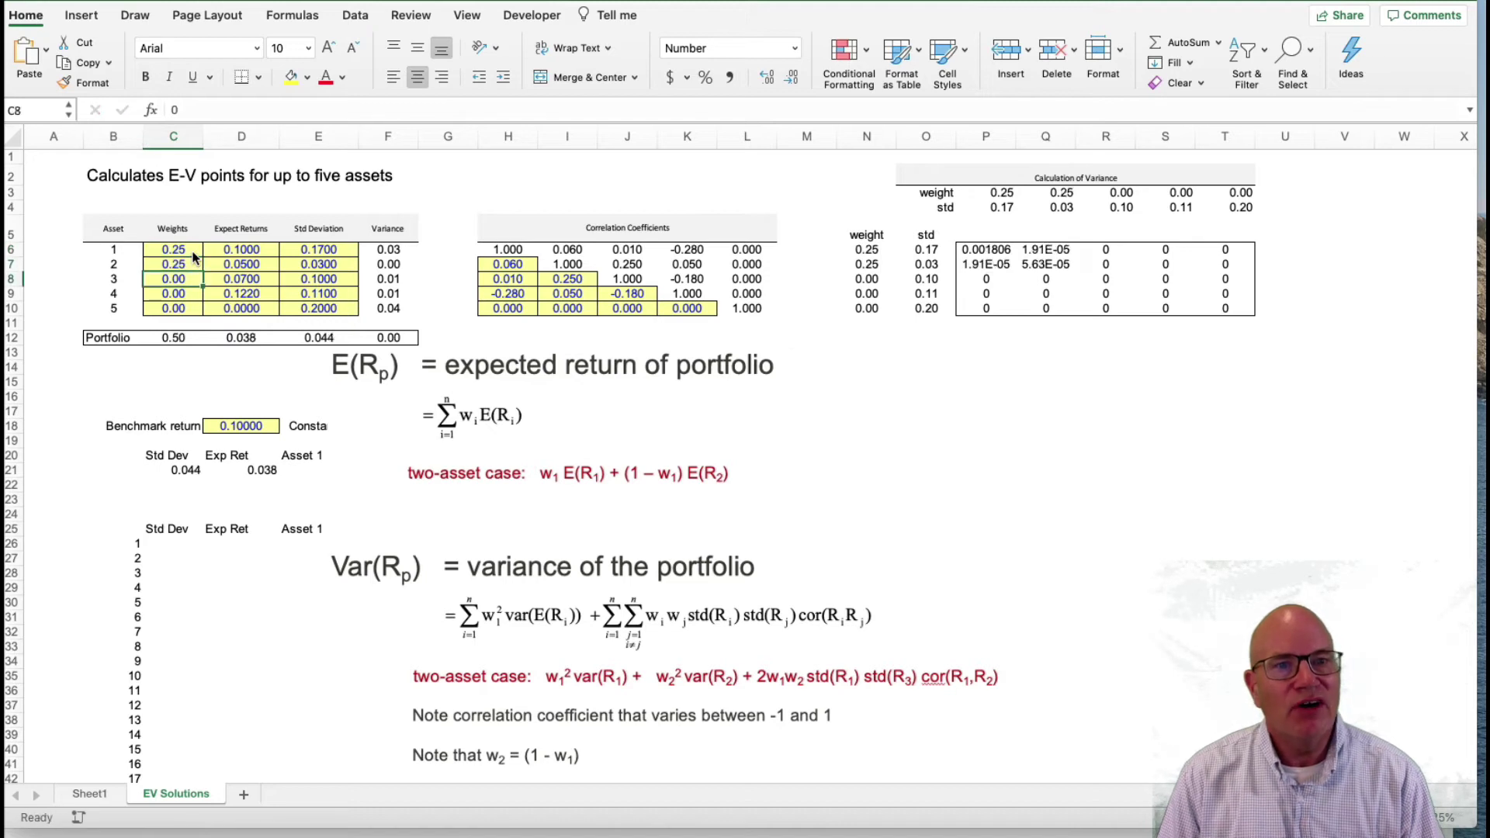
type(".25")
key("Return")
type(".25")
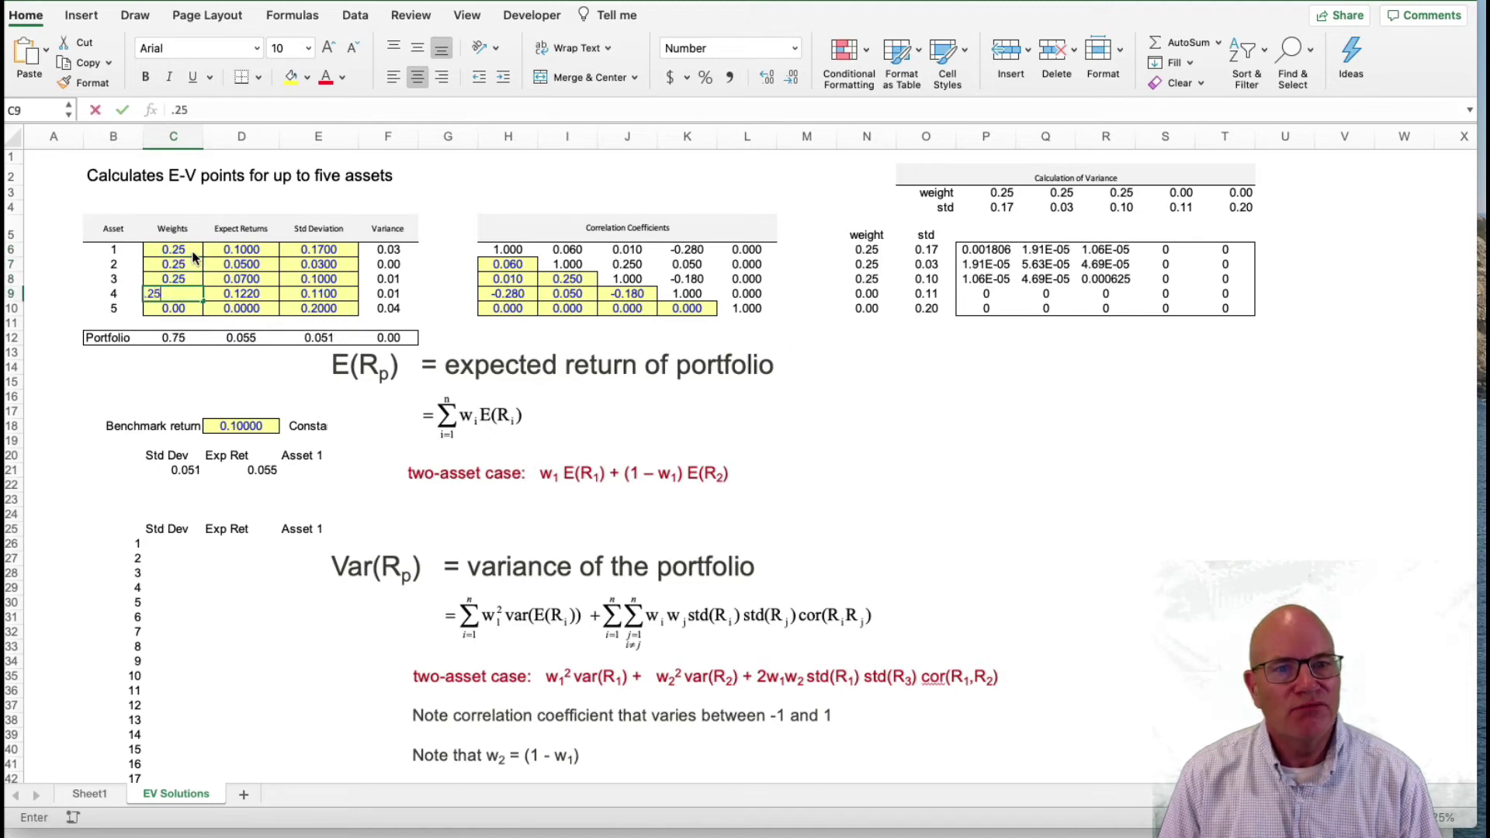
key("Return")
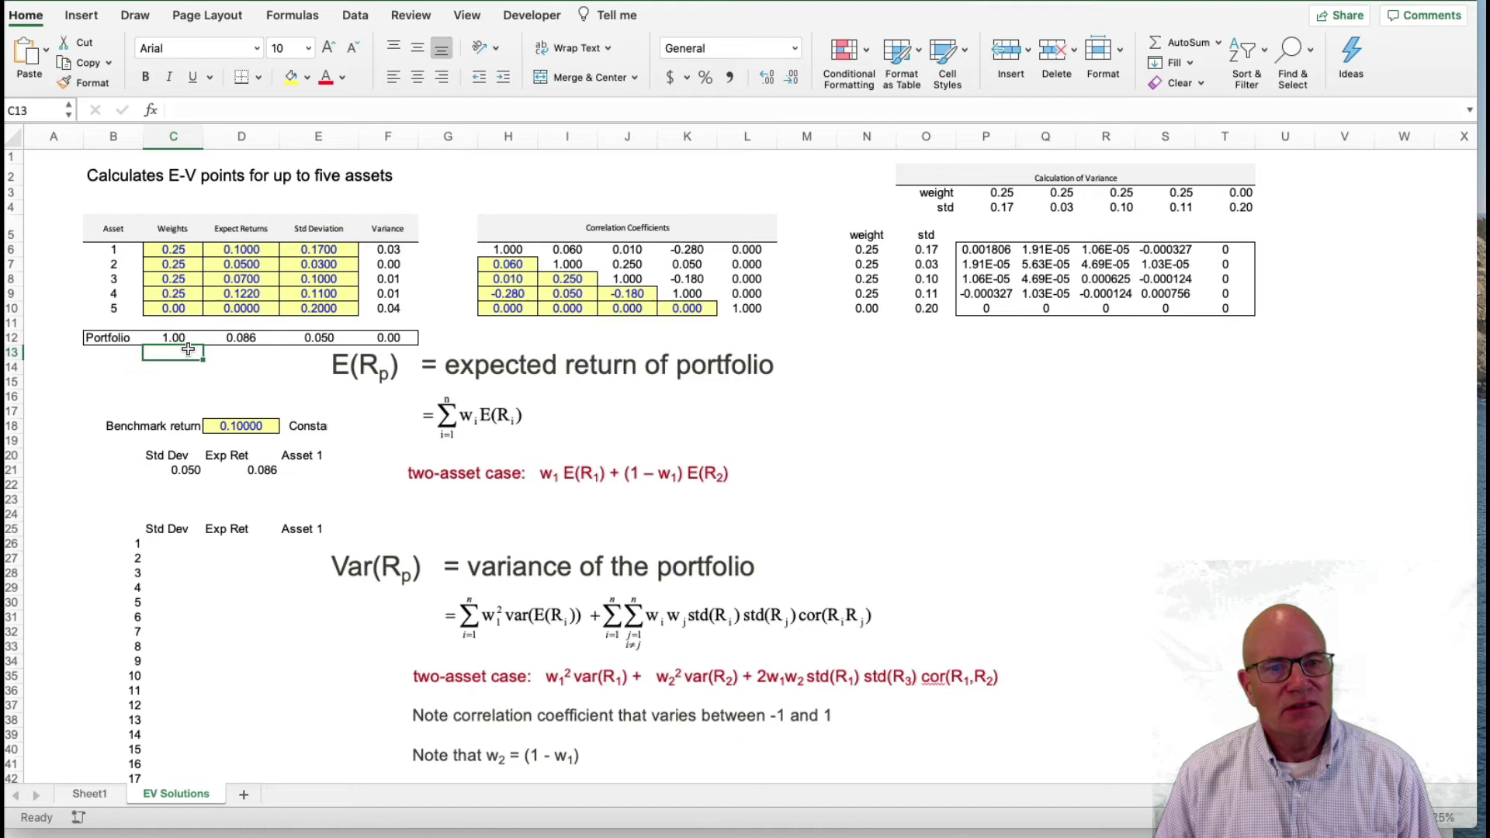
left_click(184, 337)
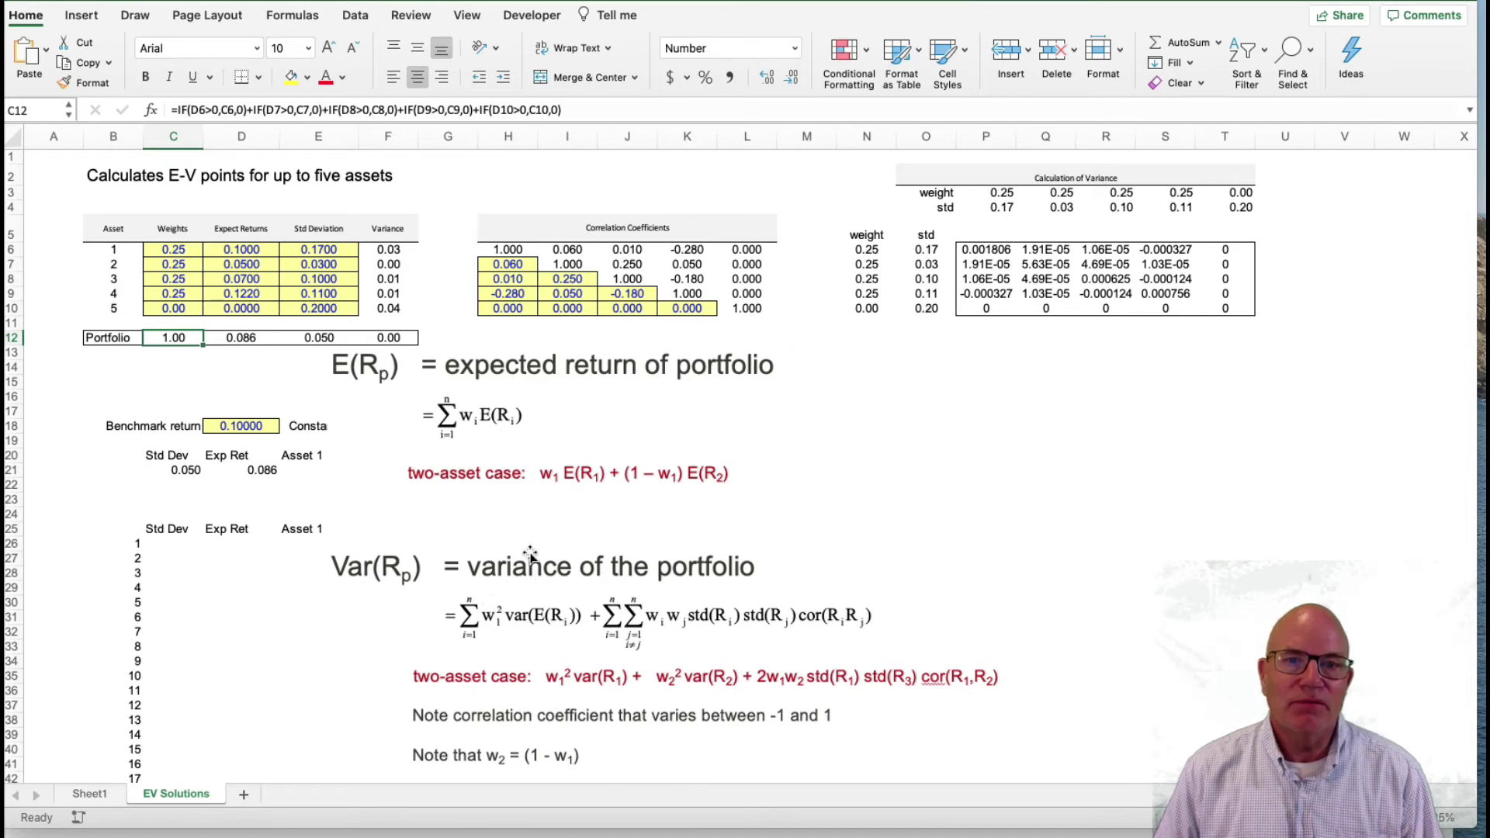
left_click(976, 310)
left_click(980, 252)
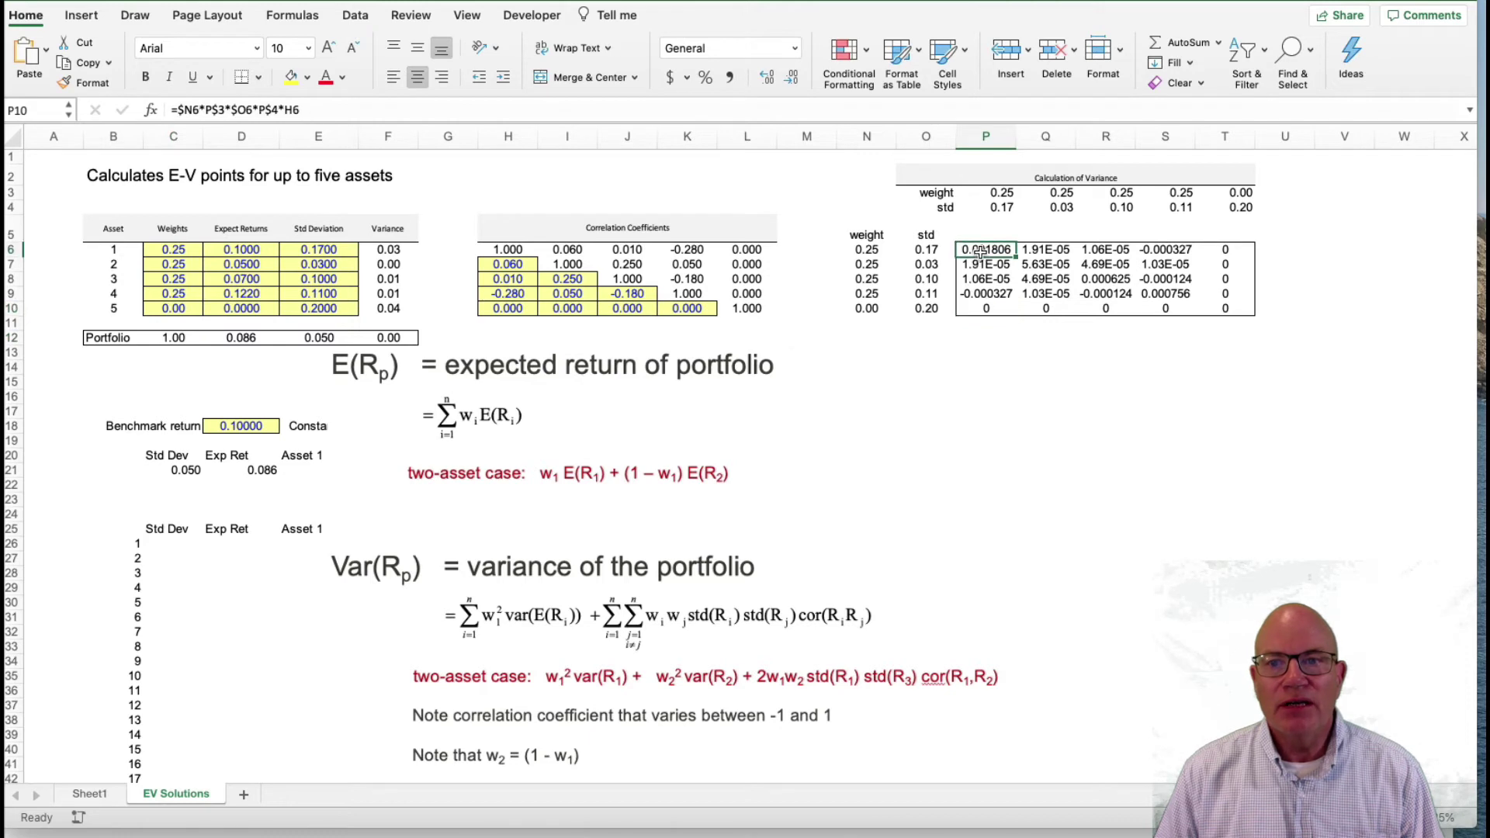
left_click(845, 250)
left_click(925, 249)
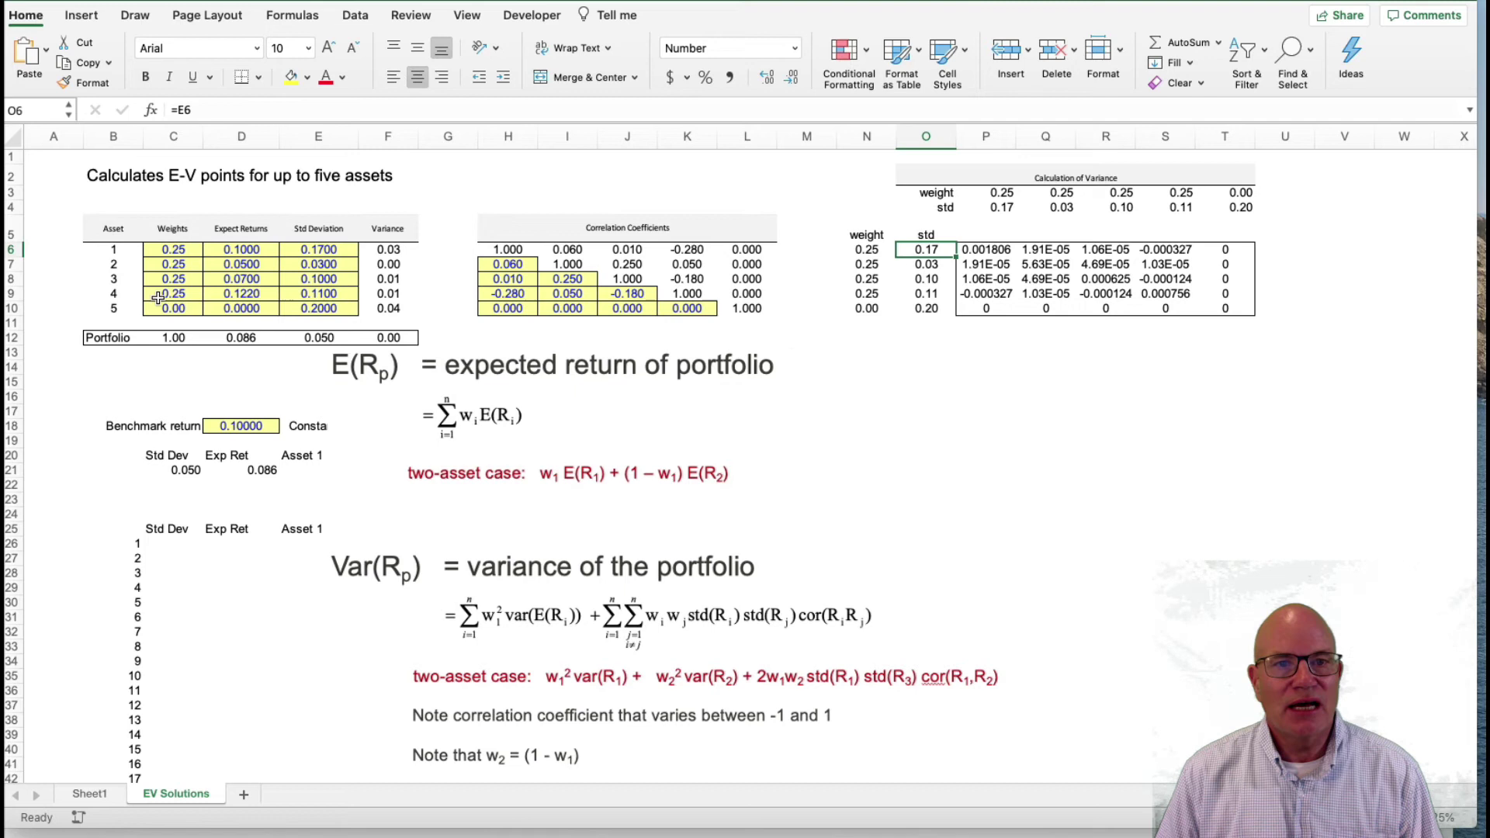
left_click(998, 249)
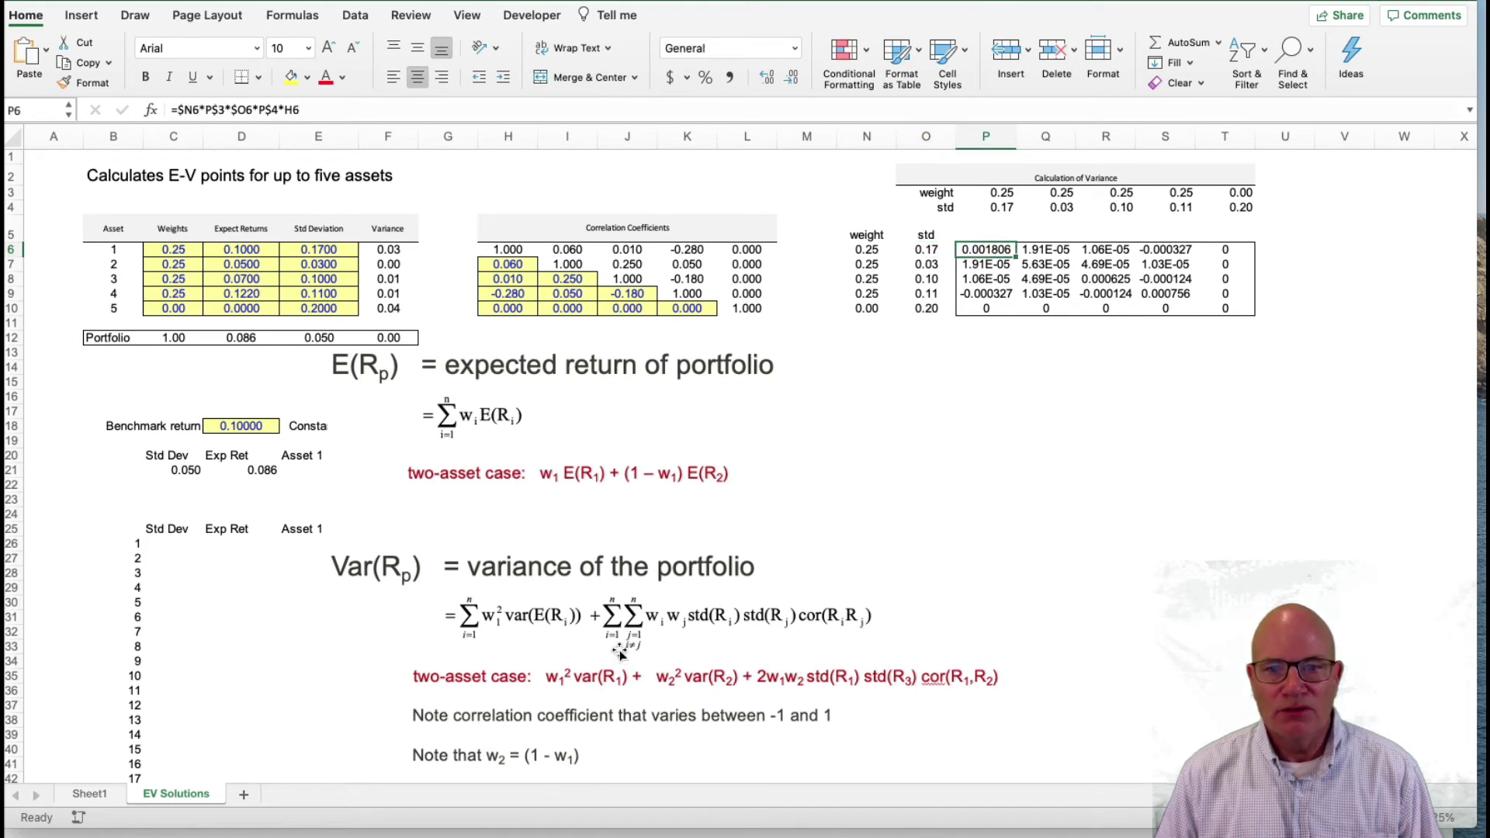
left_click(991, 271)
left_click(990, 281)
left_click(990, 300)
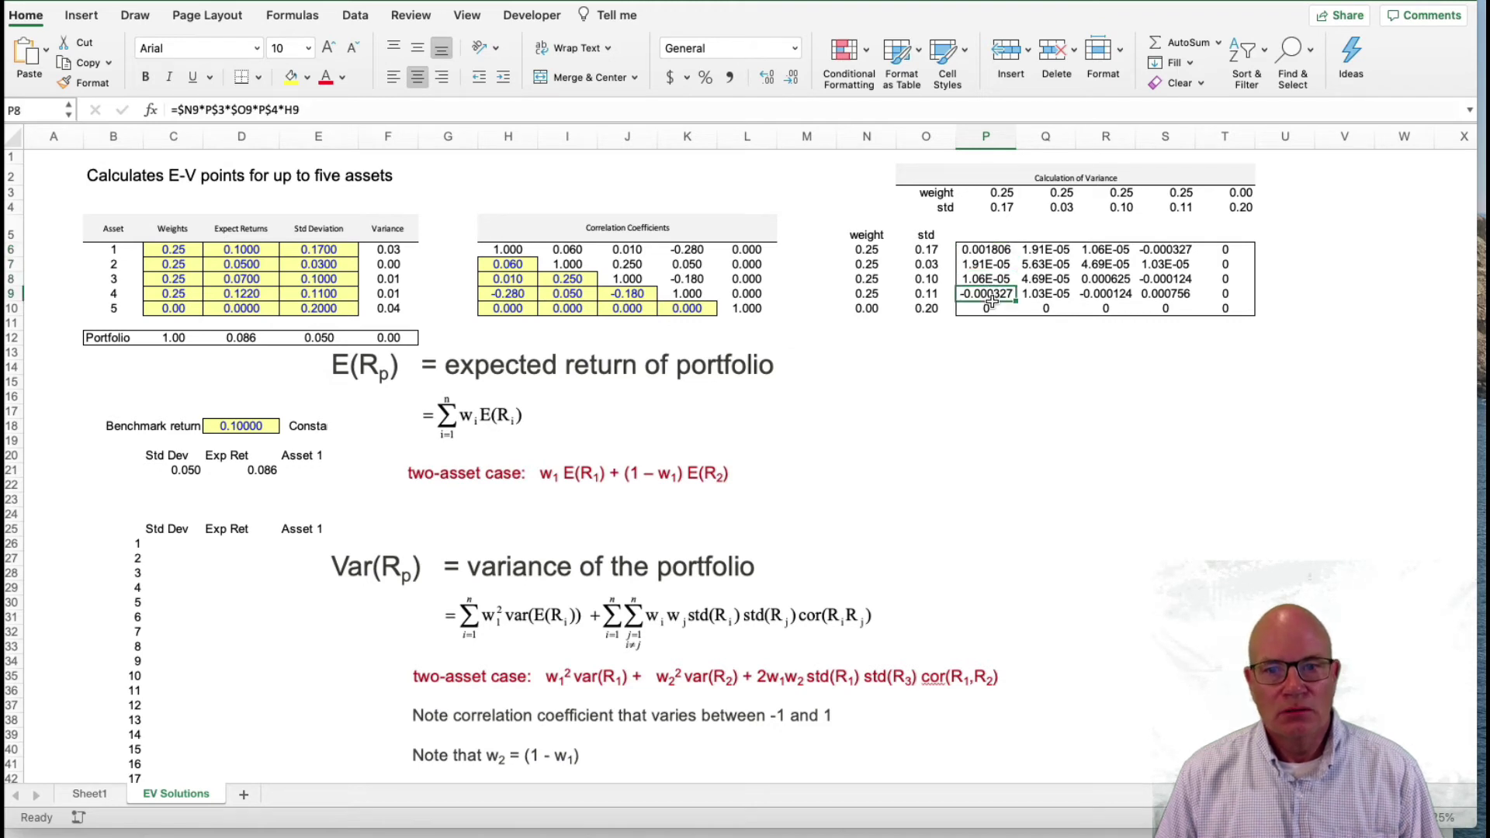
left_click(803, 601)
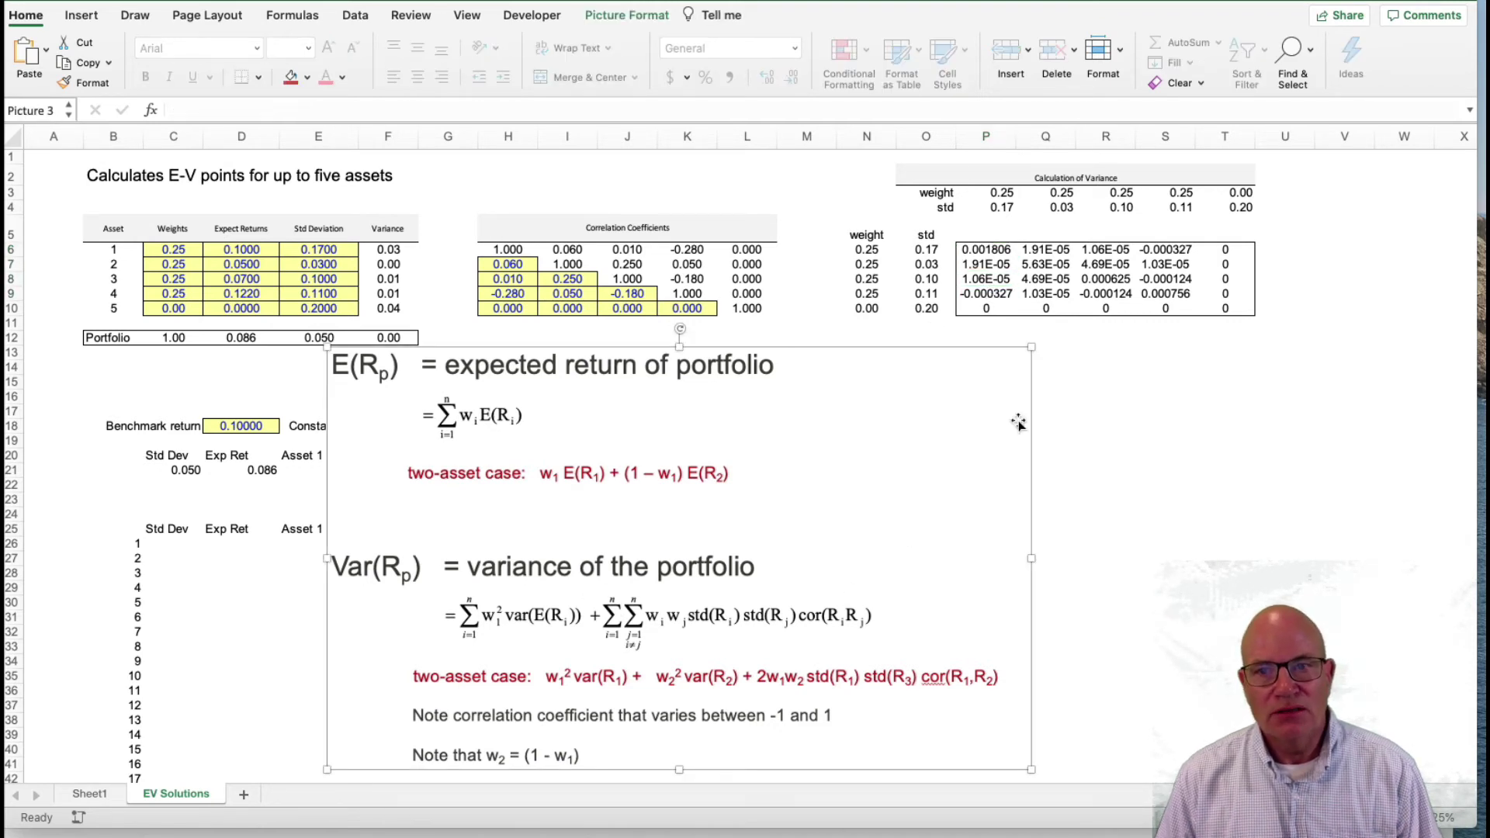
left_click(1210, 338)
left_click(984, 250)
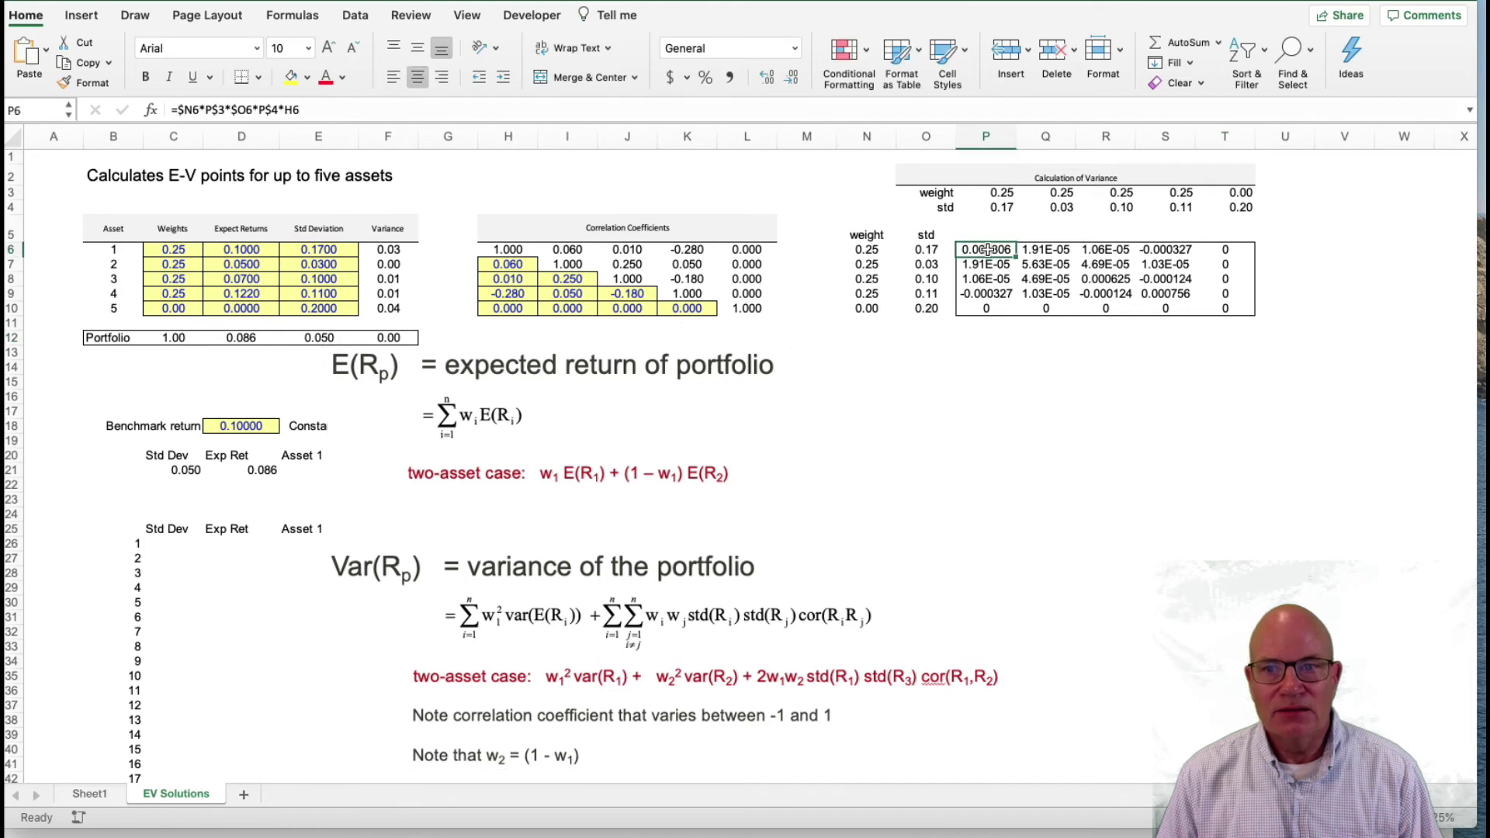
left_click(1033, 266)
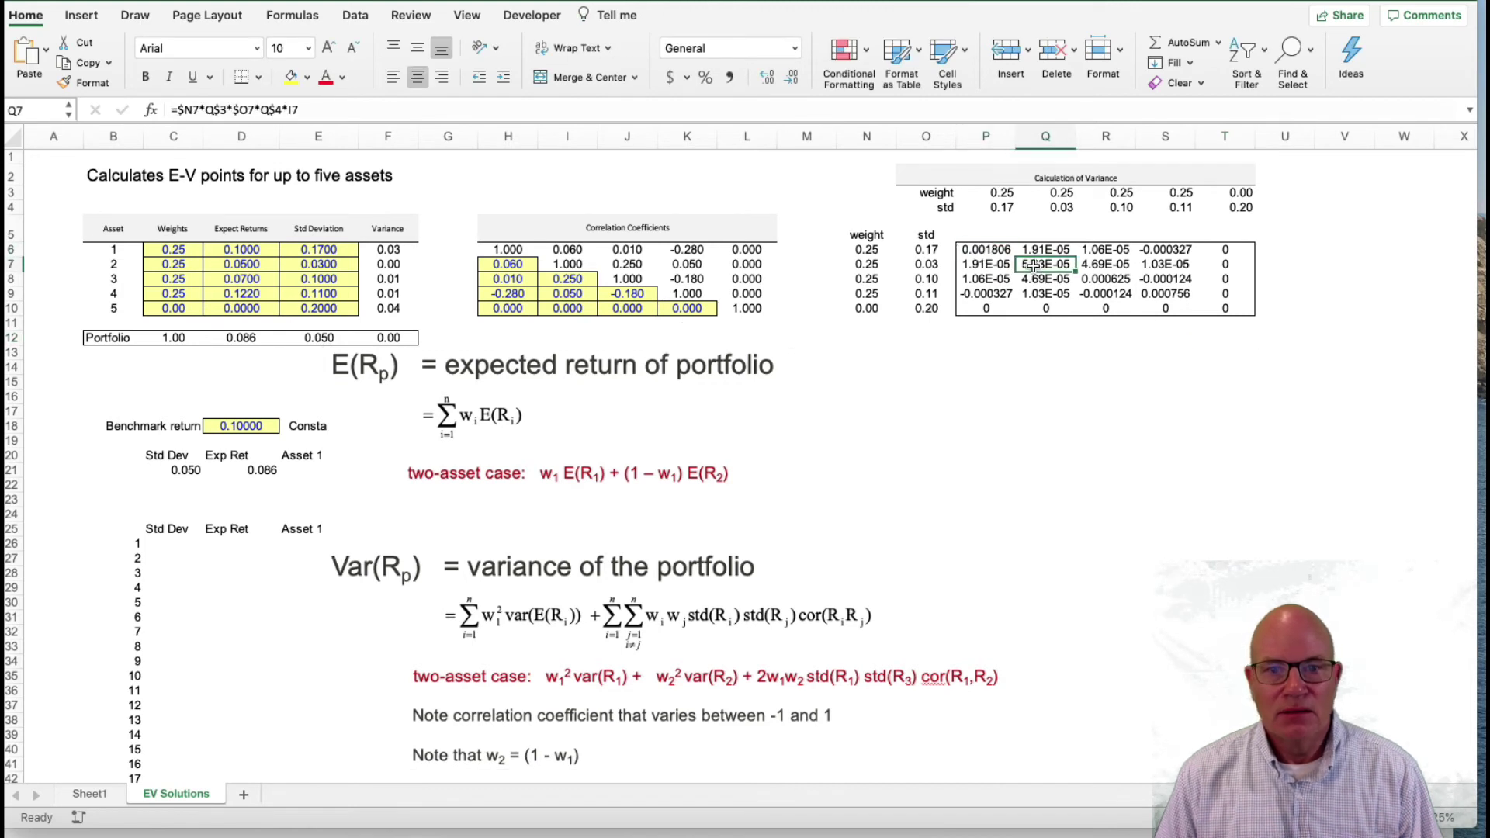
left_click(535, 613)
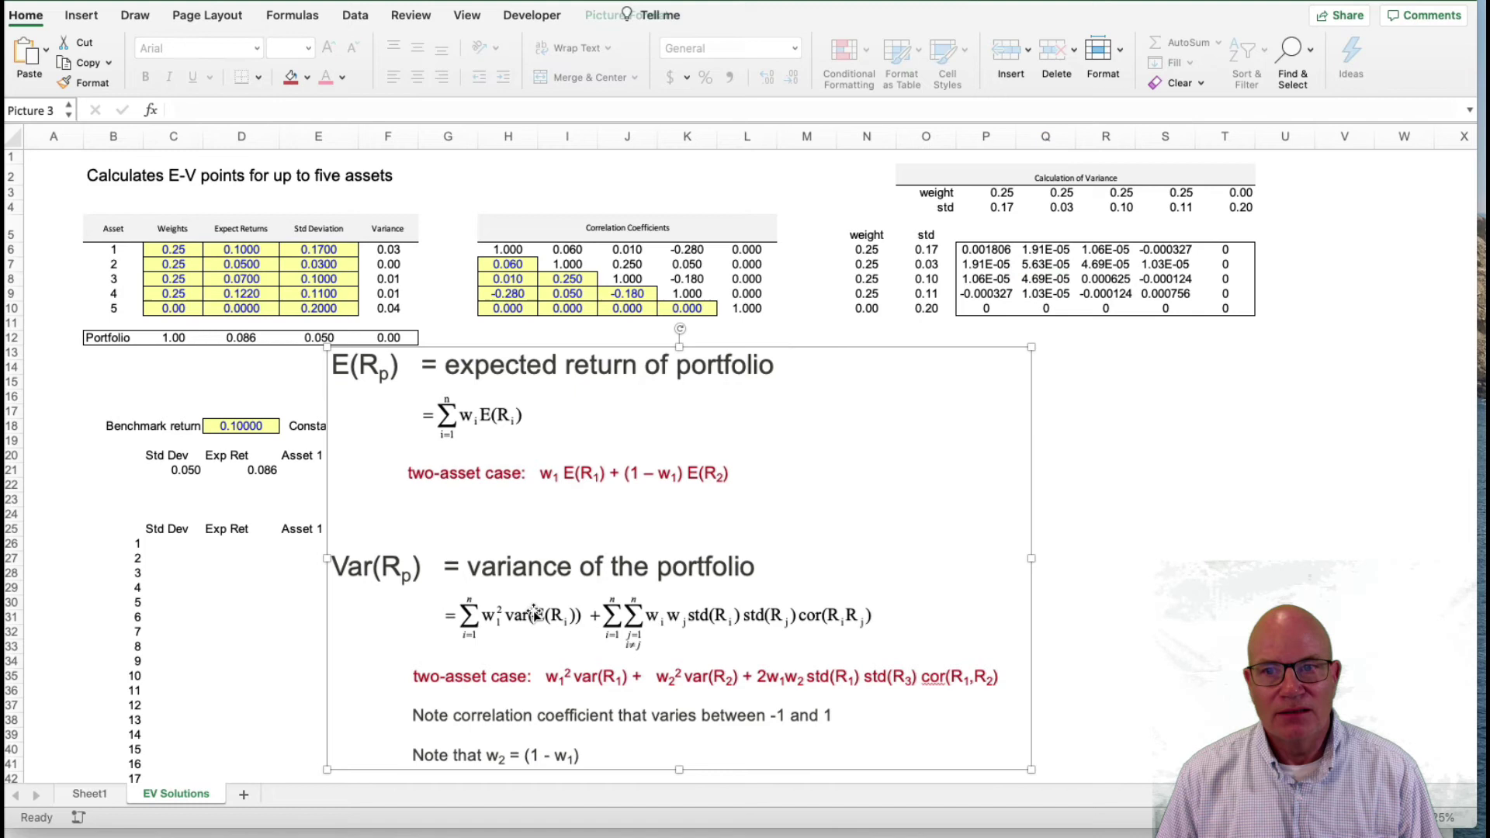
left_click(1271, 370)
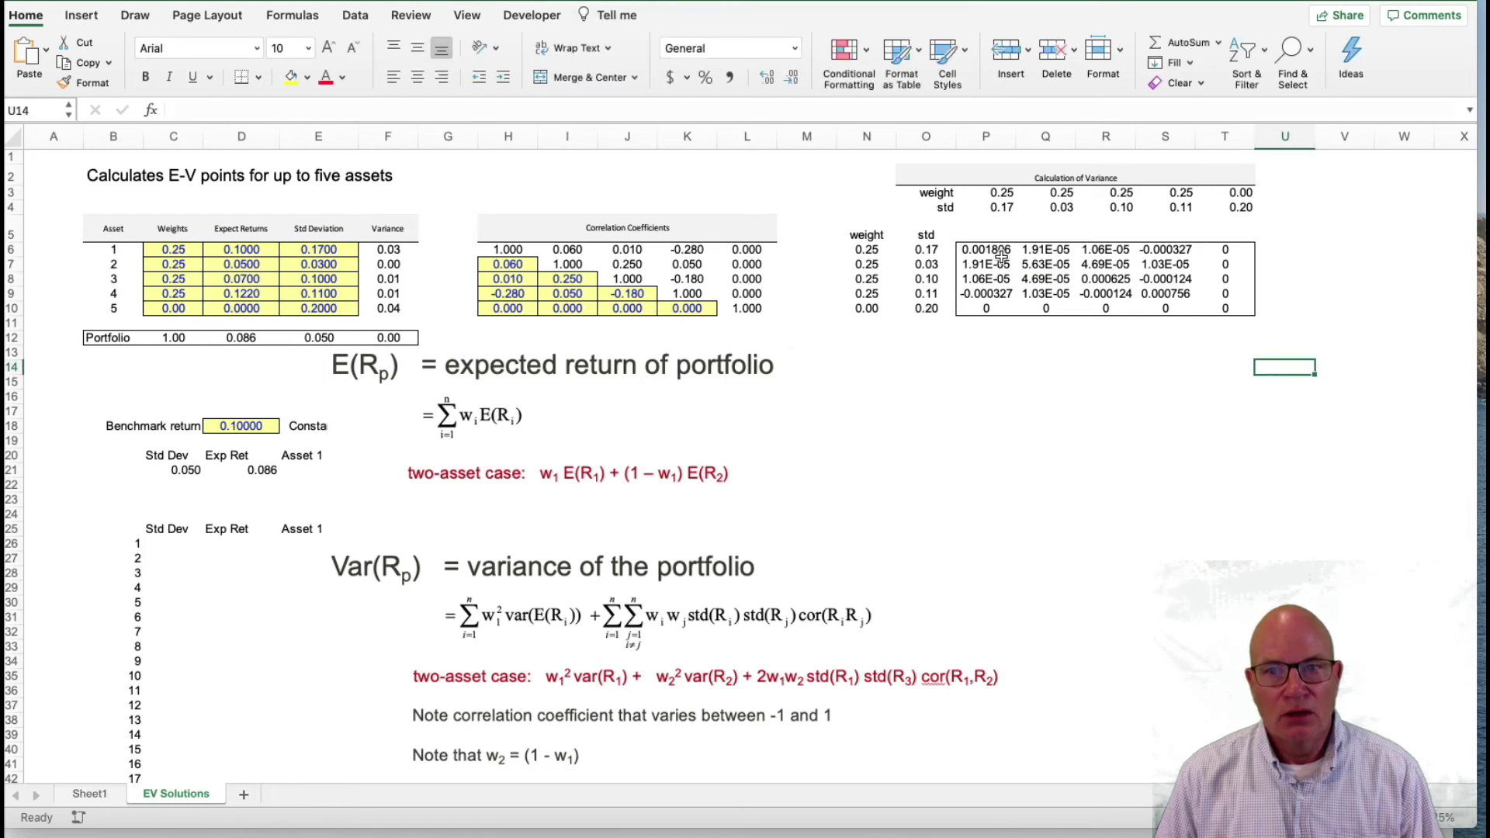
left_click_drag(987, 252, 1223, 307)
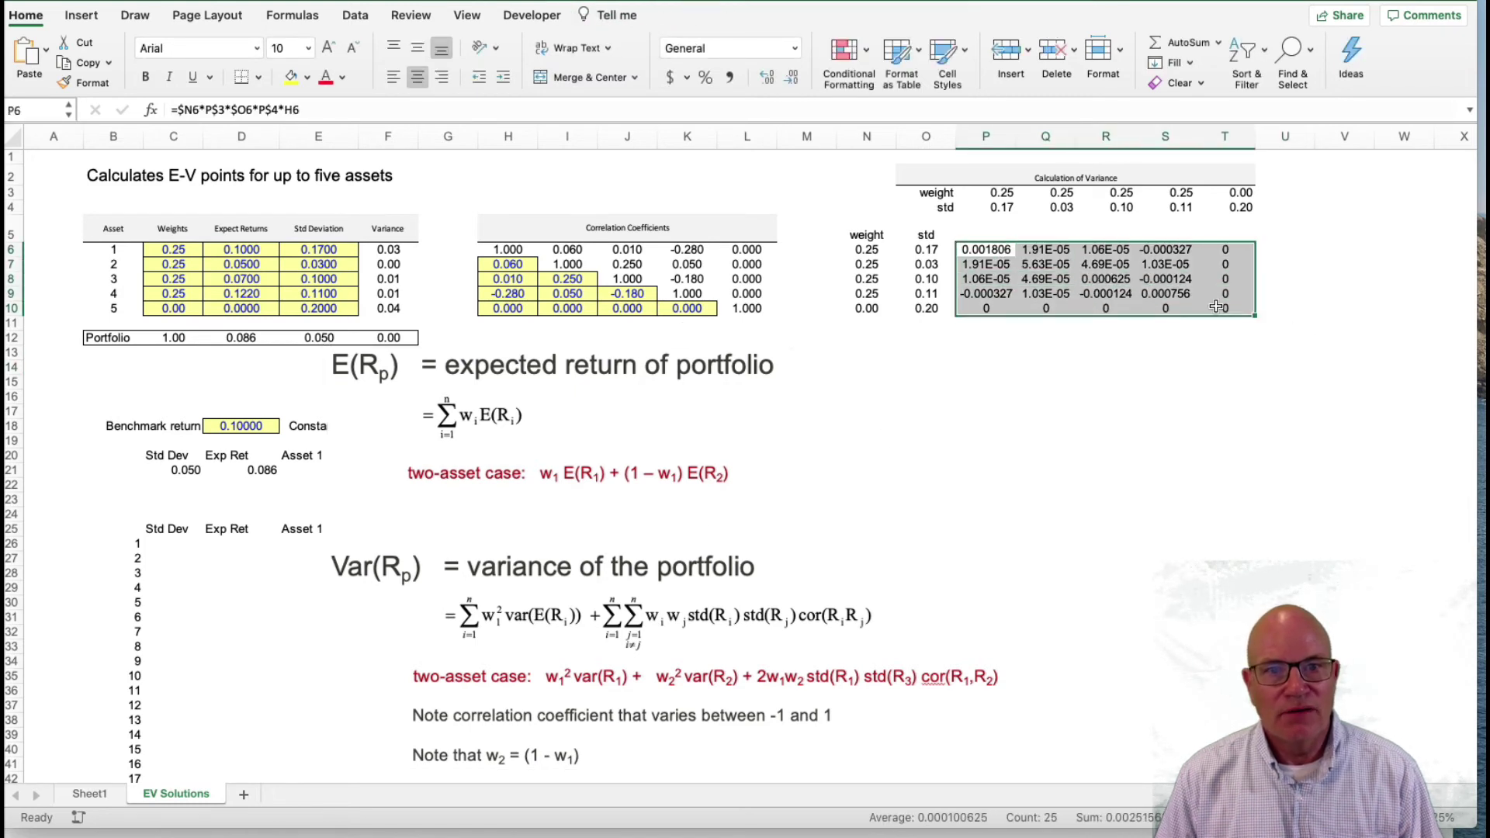
left_click(414, 351)
left_click(403, 340)
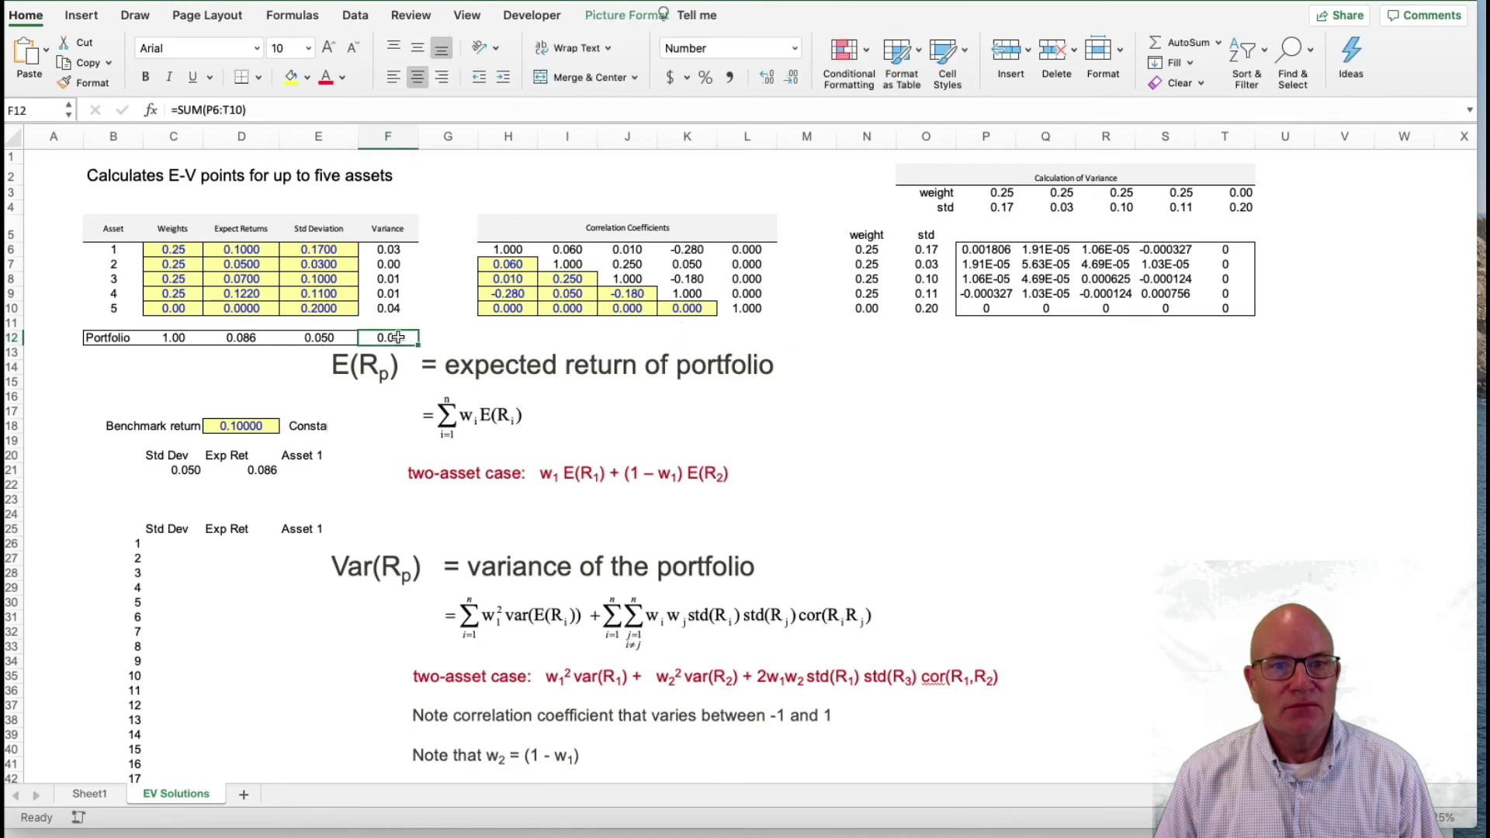
left_click(293, 114)
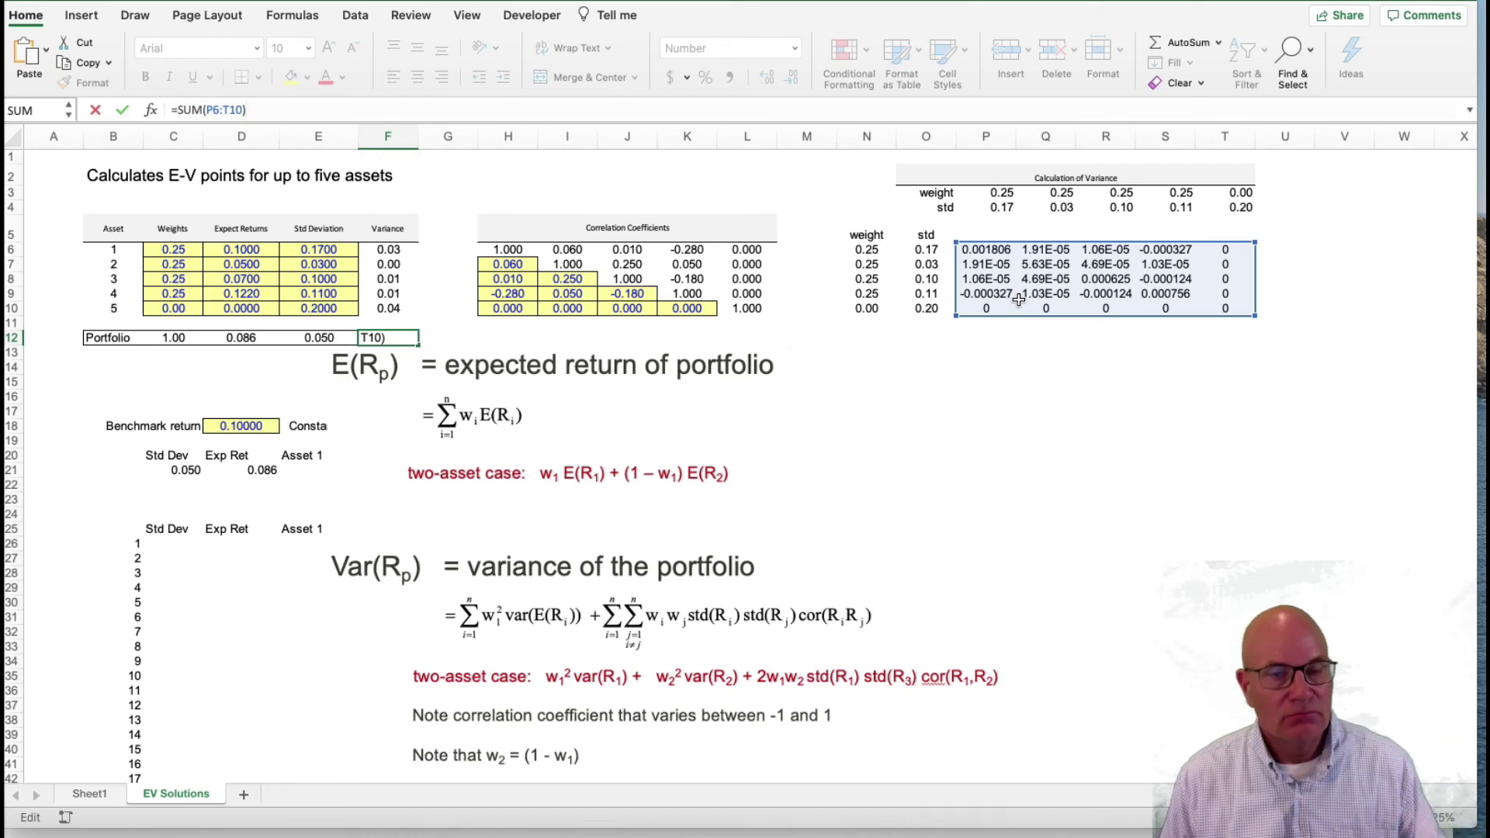
left_click(975, 406)
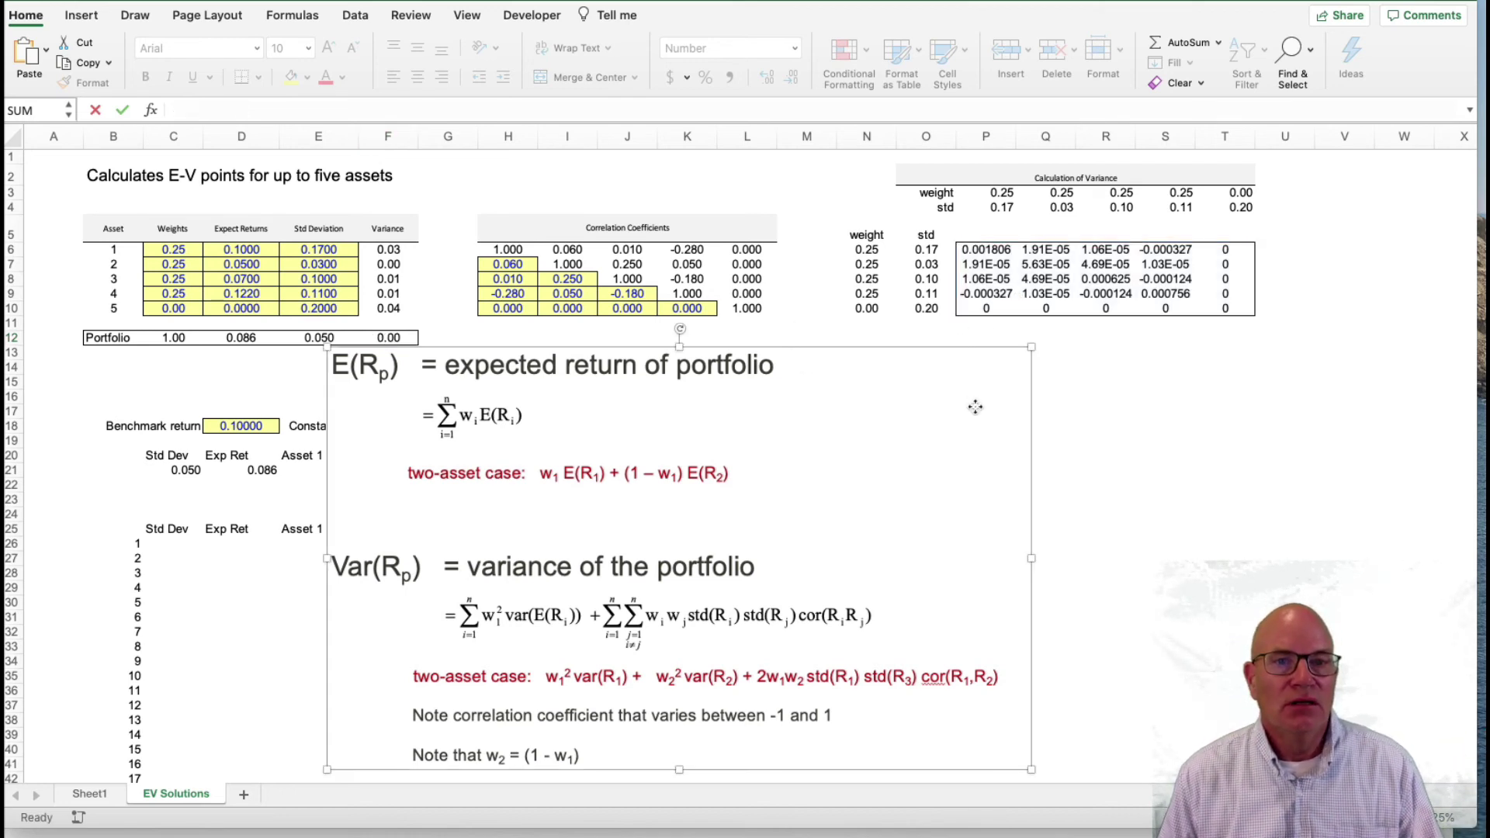
left_click(410, 339)
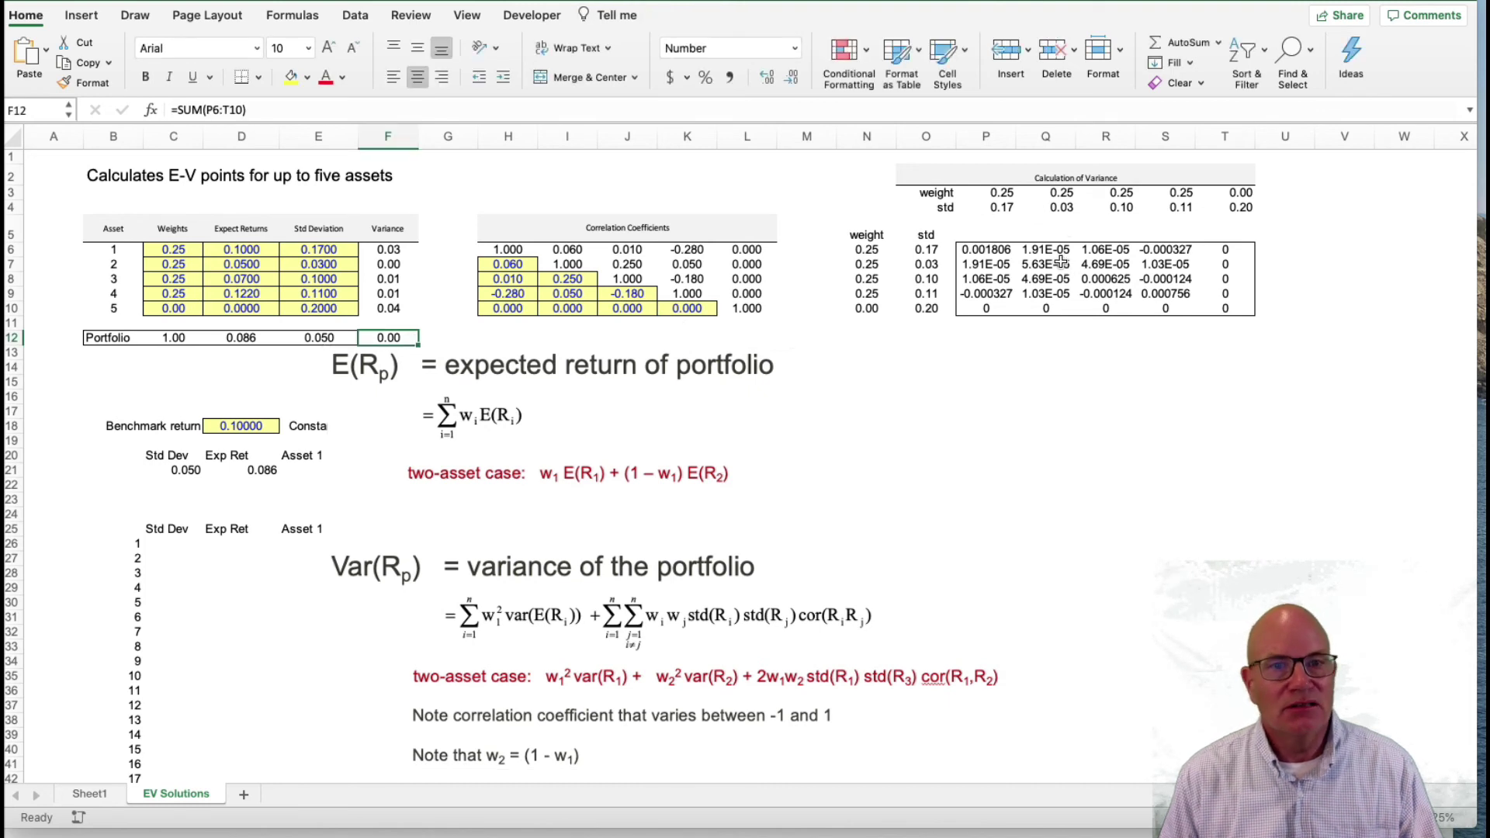
left_click(323, 341)
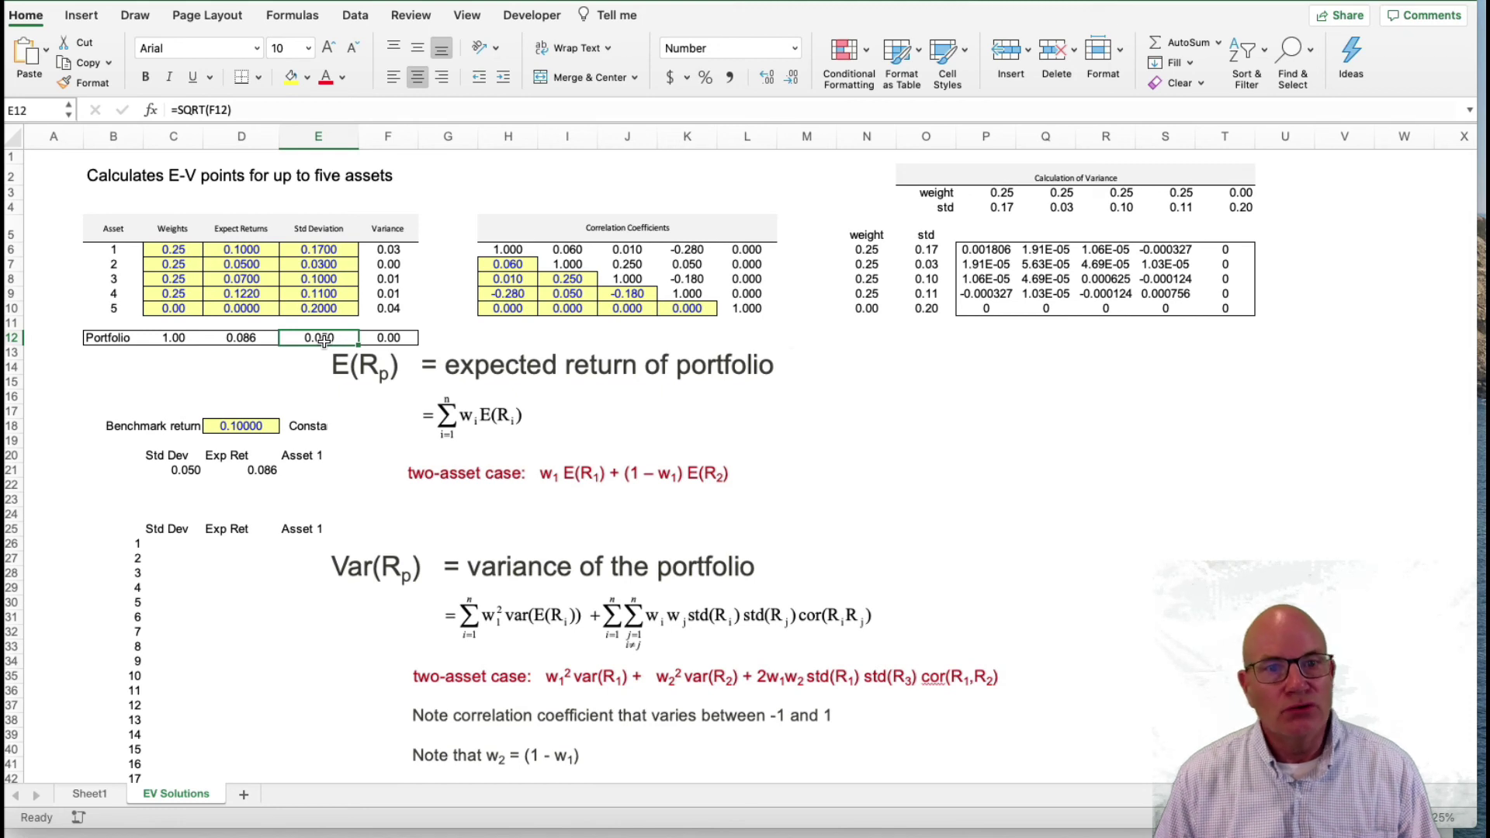
Step: Set C6 to 1 and C7–C9 to 0, then compare E12's 0.170 standard deviation with asset 1's
left_click(180, 252)
type("1")
key("Return")
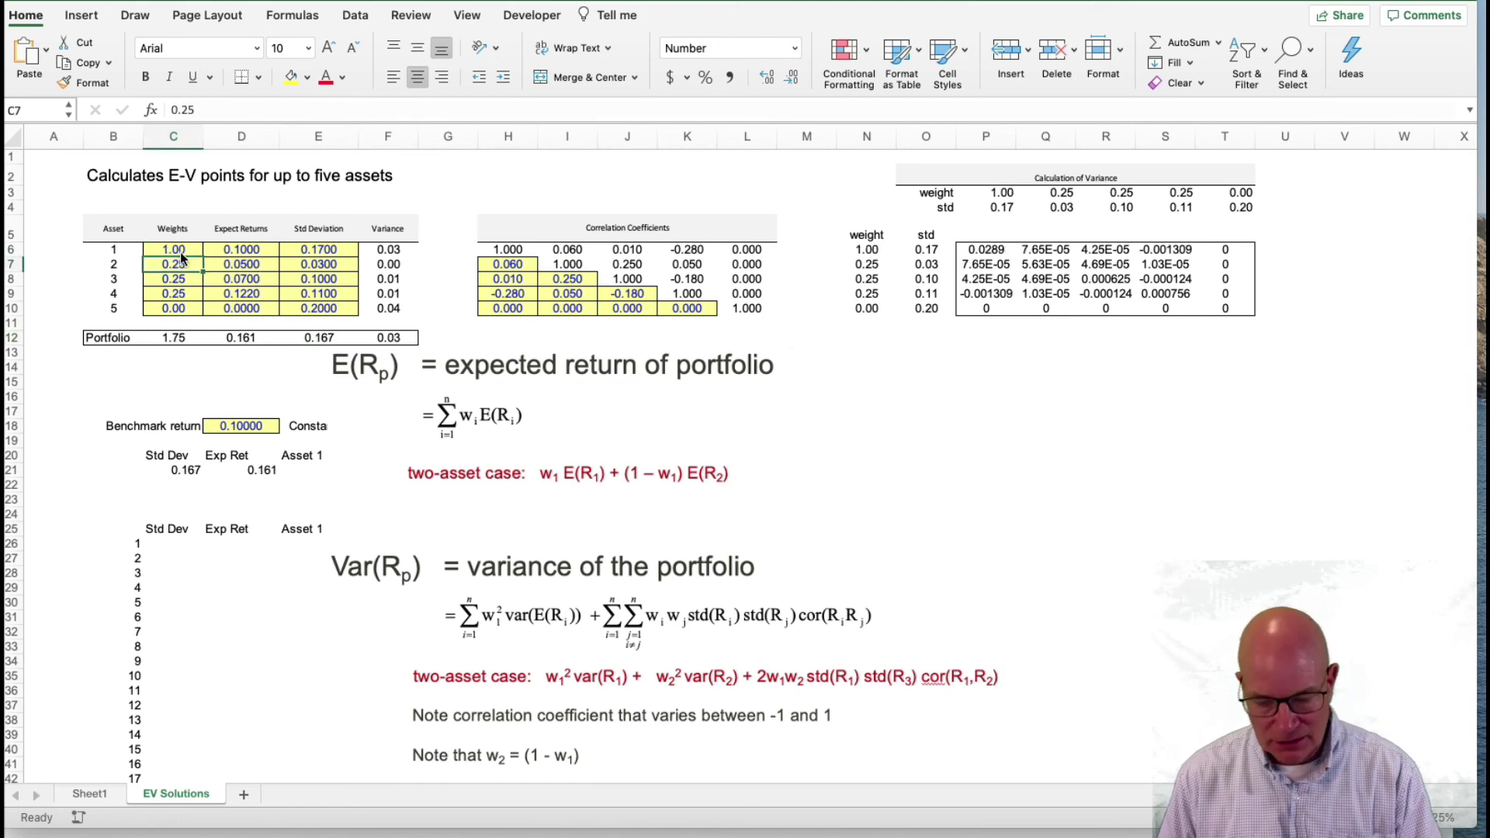
type("0")
key("Return")
type("0")
key("Return")
type("0")
key("Return")
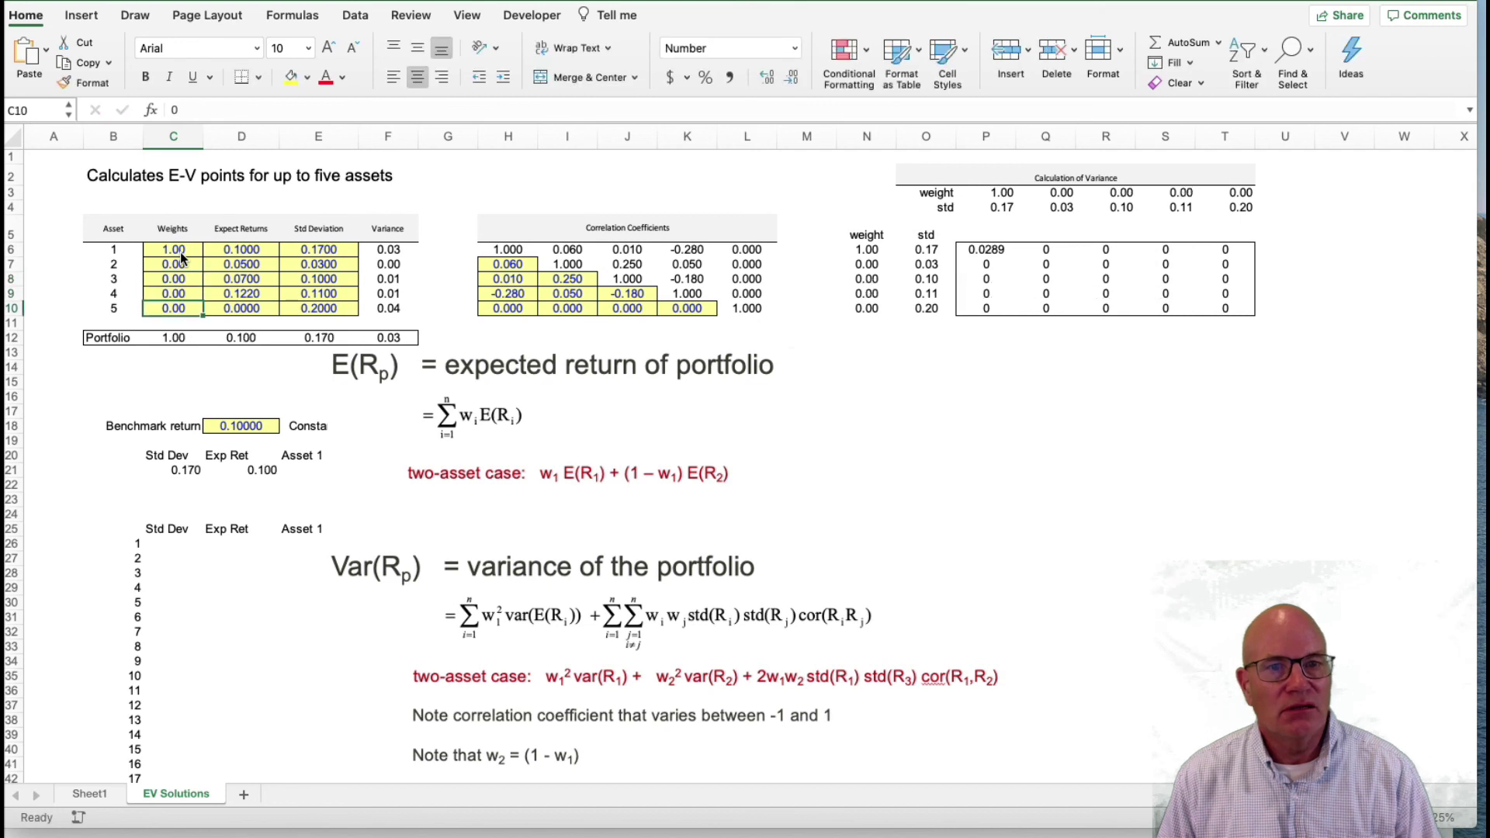
left_click(329, 339)
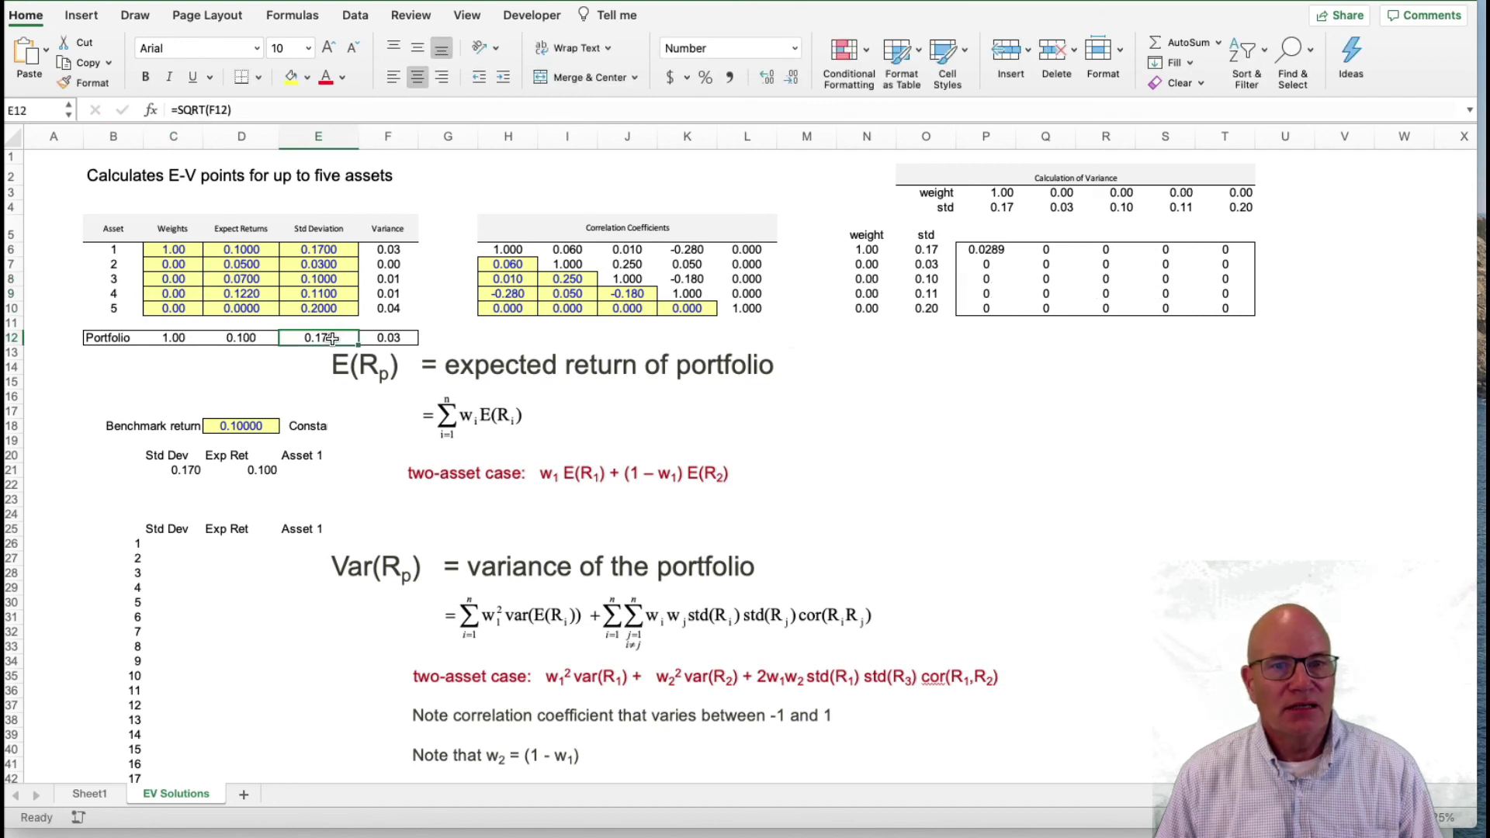
left_click(326, 250)
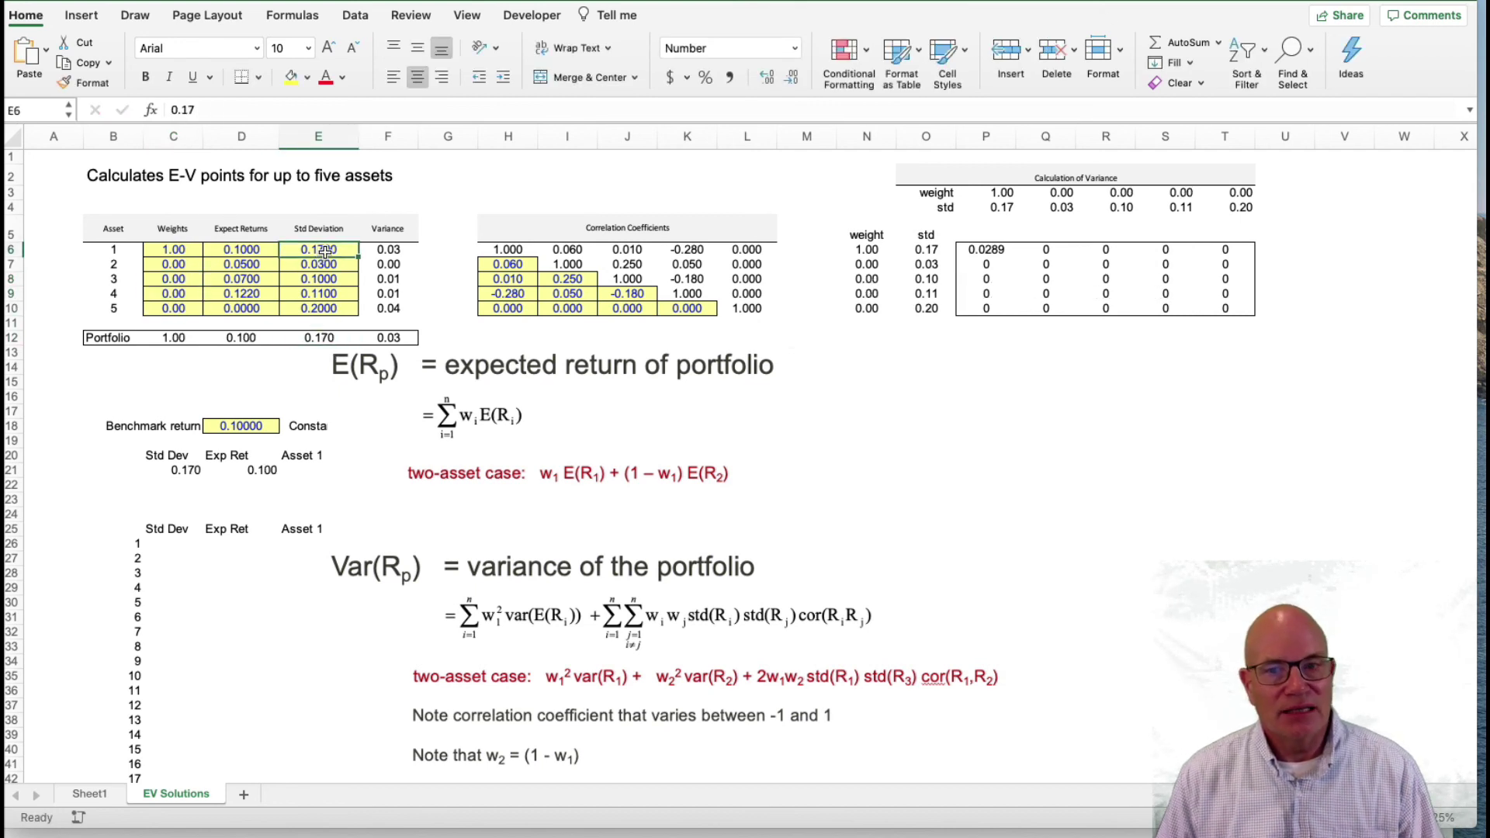